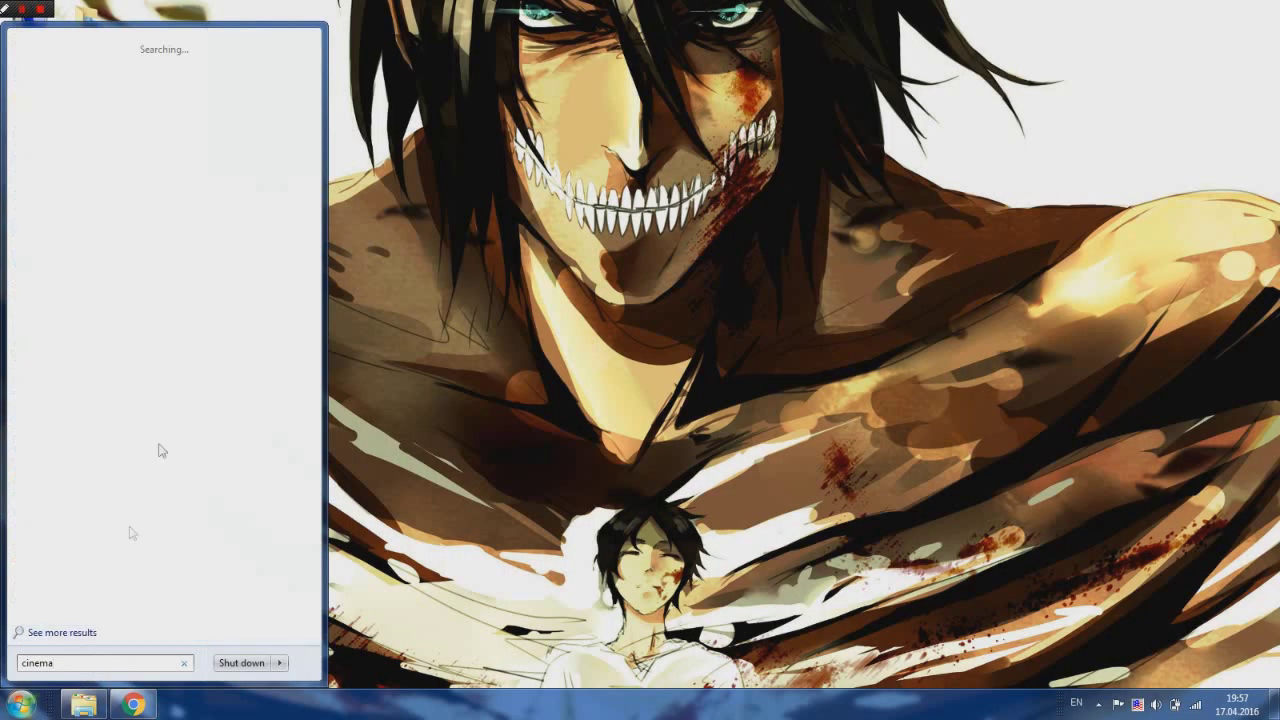
- Launch CINEMA 4D from the Start menu search results for 'cinema'
left_click(75, 270)
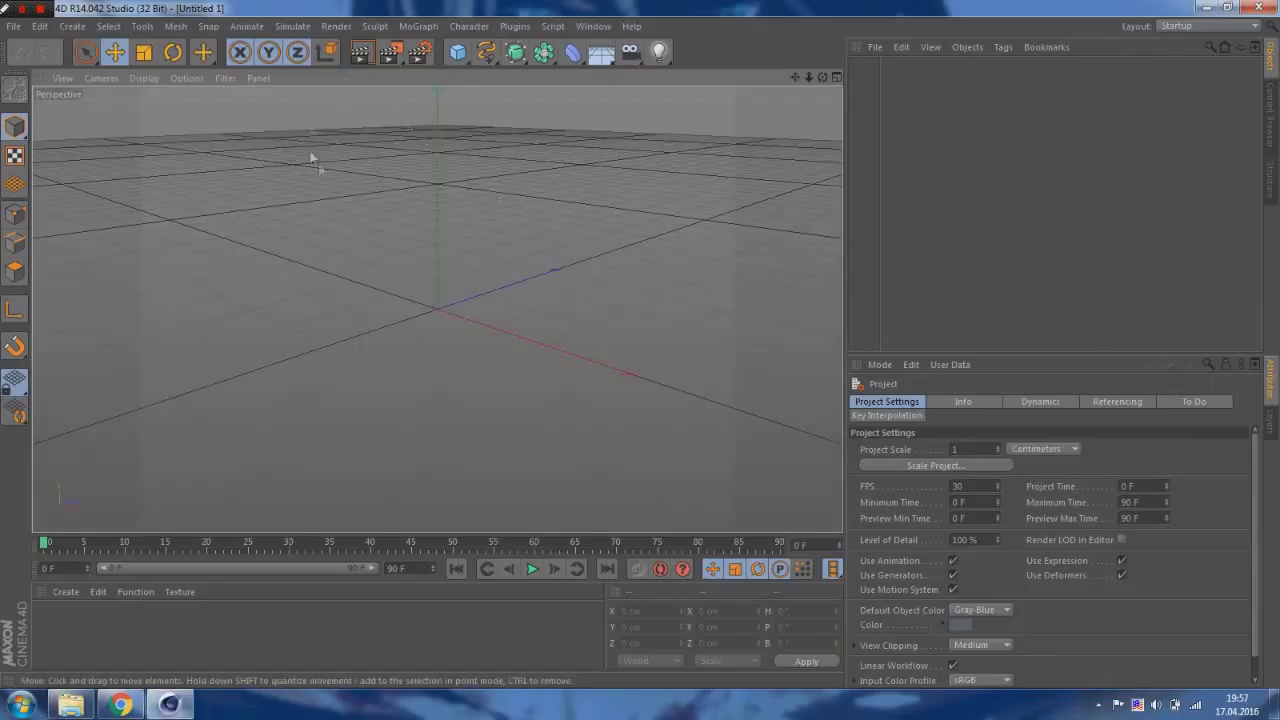
- Set render output to 1280×720, saving a 32 Bit/Channel TIFF named Photo No-1
key("ctrl+b")
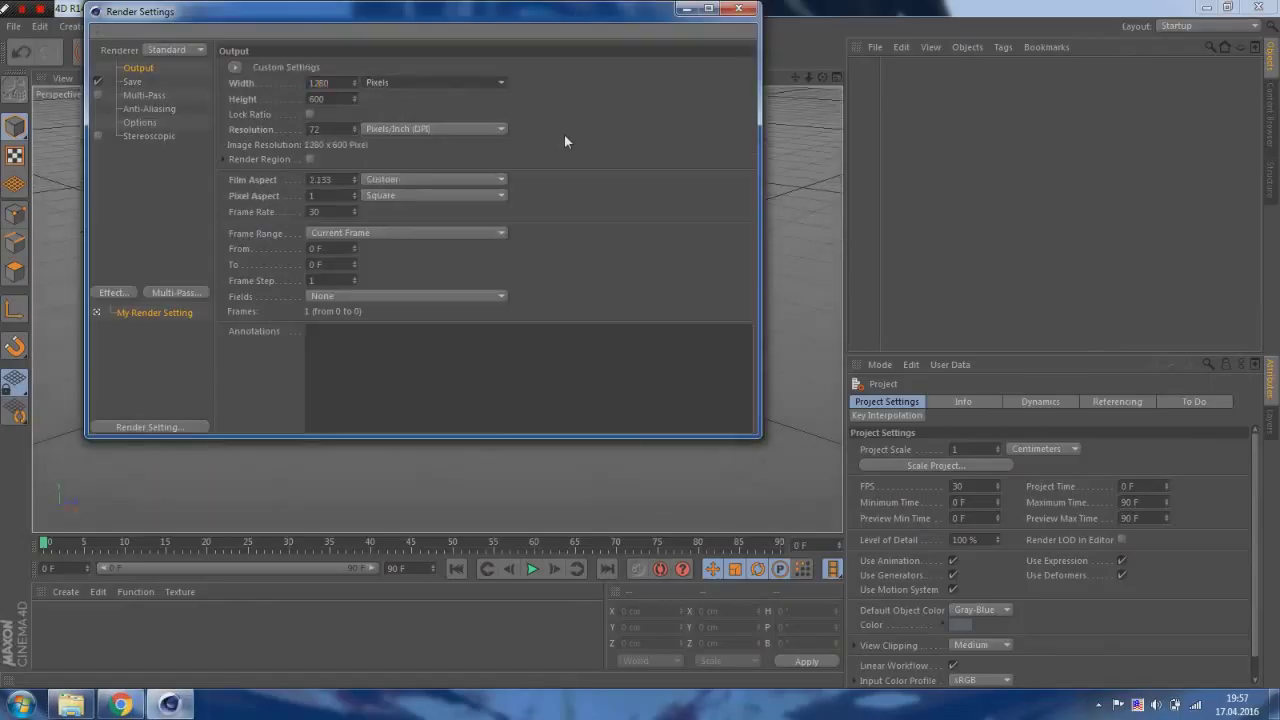
key("Tab")
type("720")
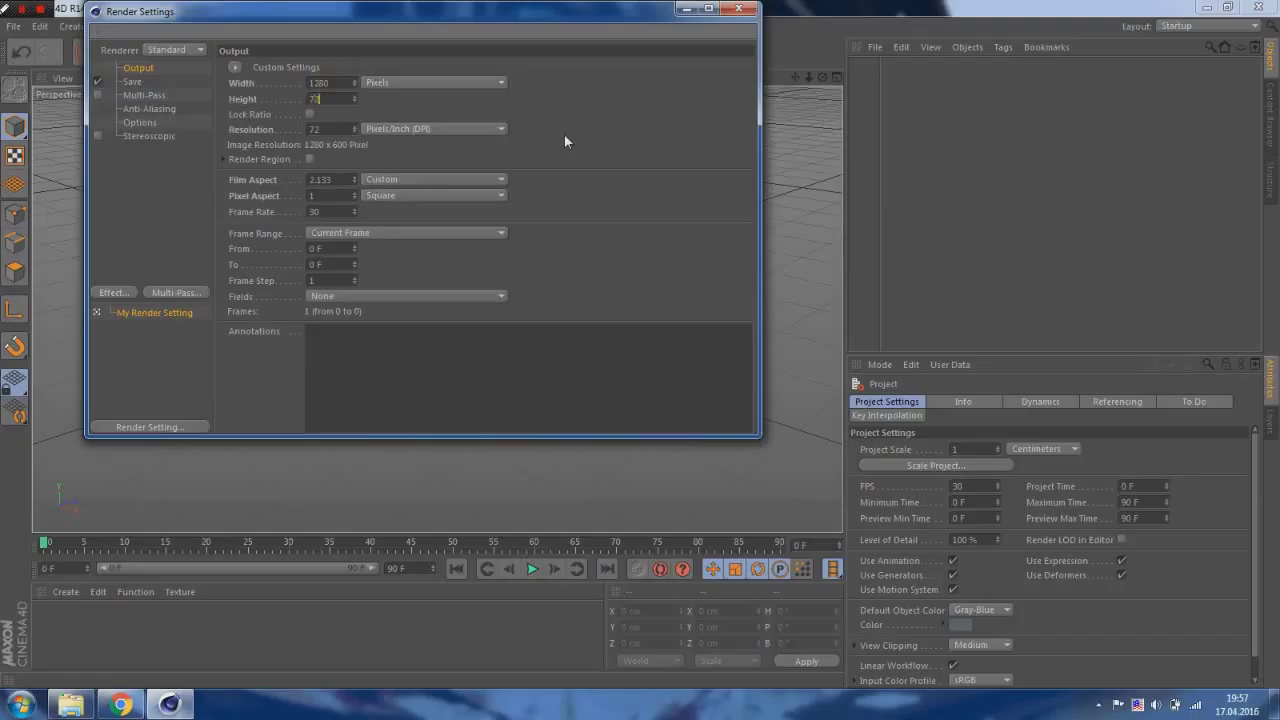
left_click(131, 82)
left_click(431, 127)
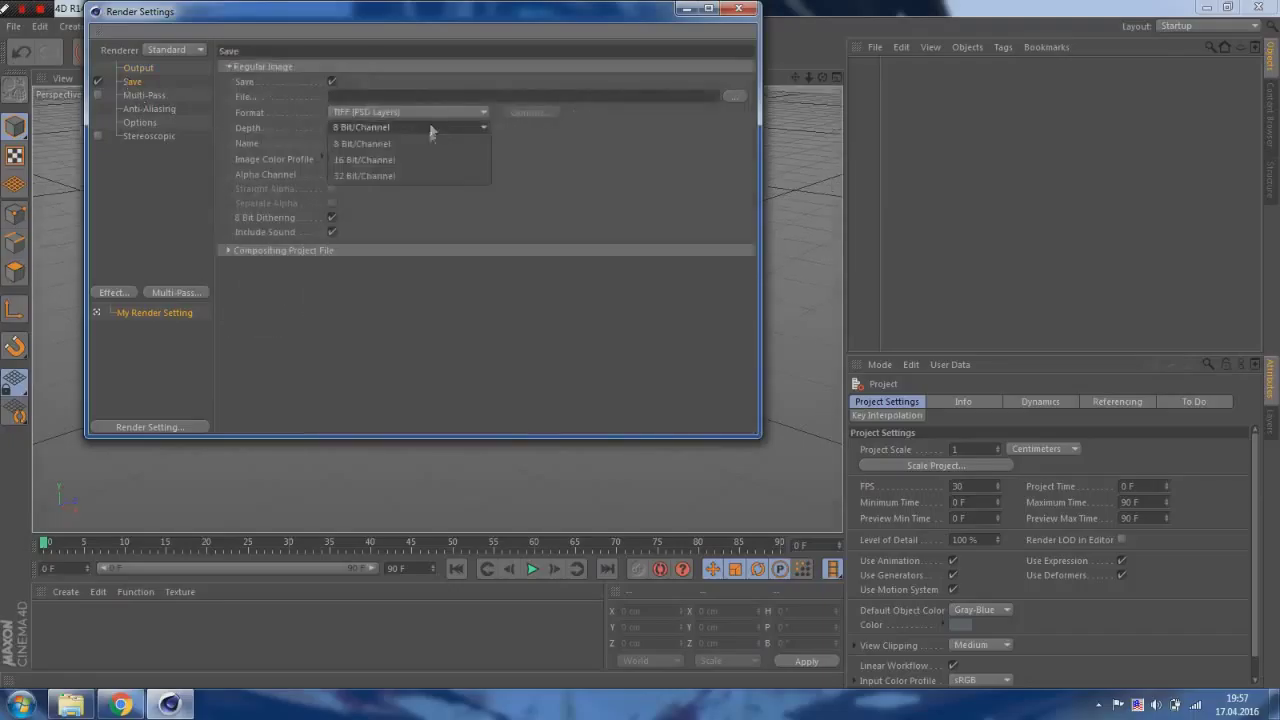
left_click(406, 173)
left_click(735, 96)
type("Photo No-1")
key("Return")
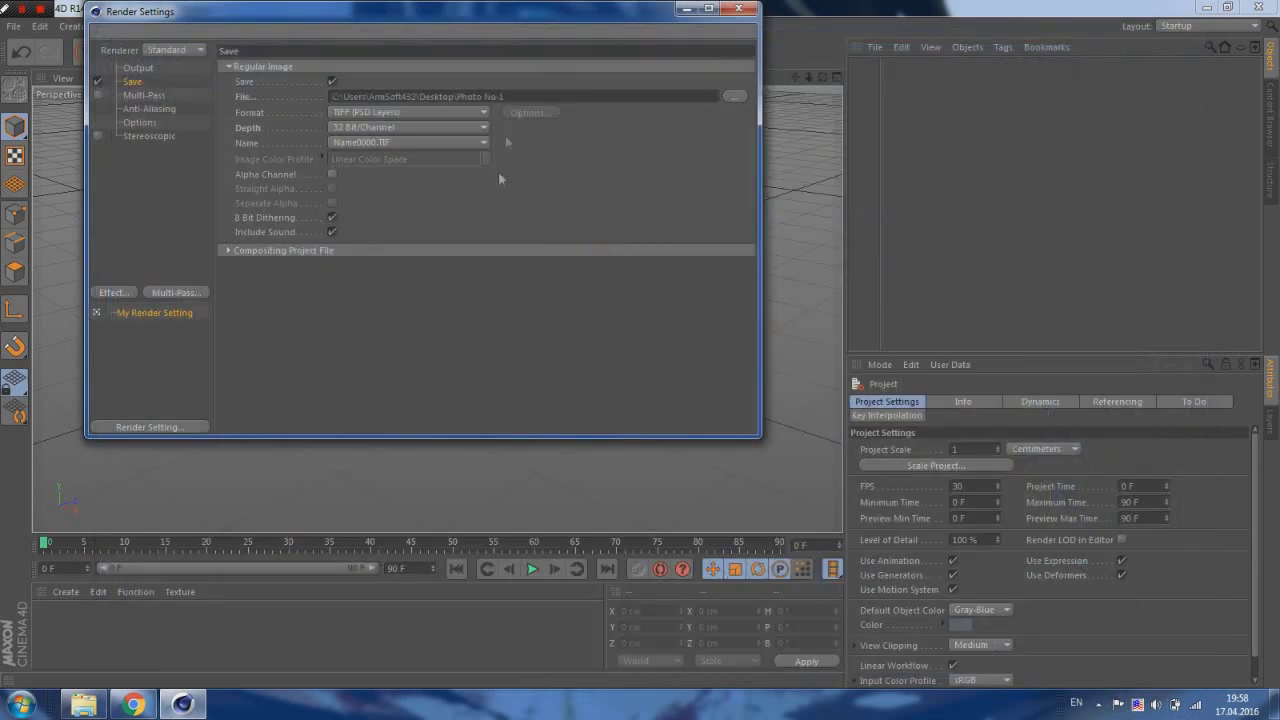
left_click(730, 12)
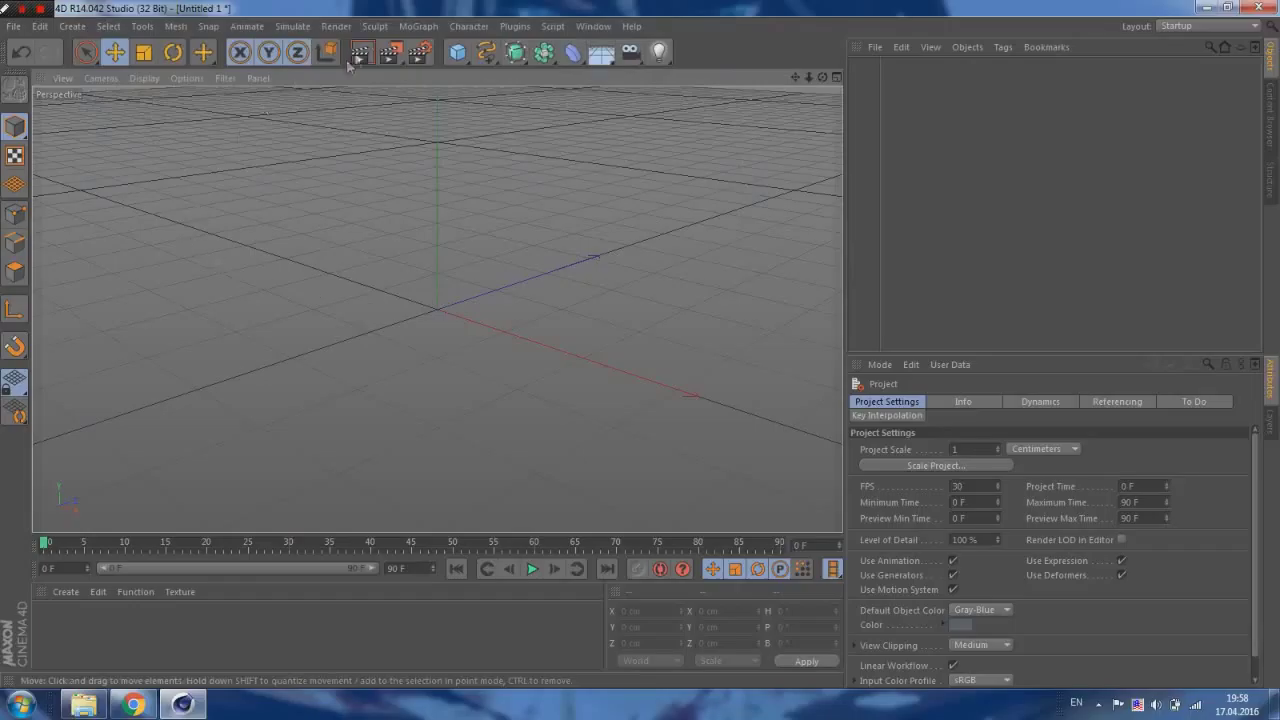
- Add a MoText object and change its text to 'School No-3' in bold italic Segoe UI
left_click(416, 26)
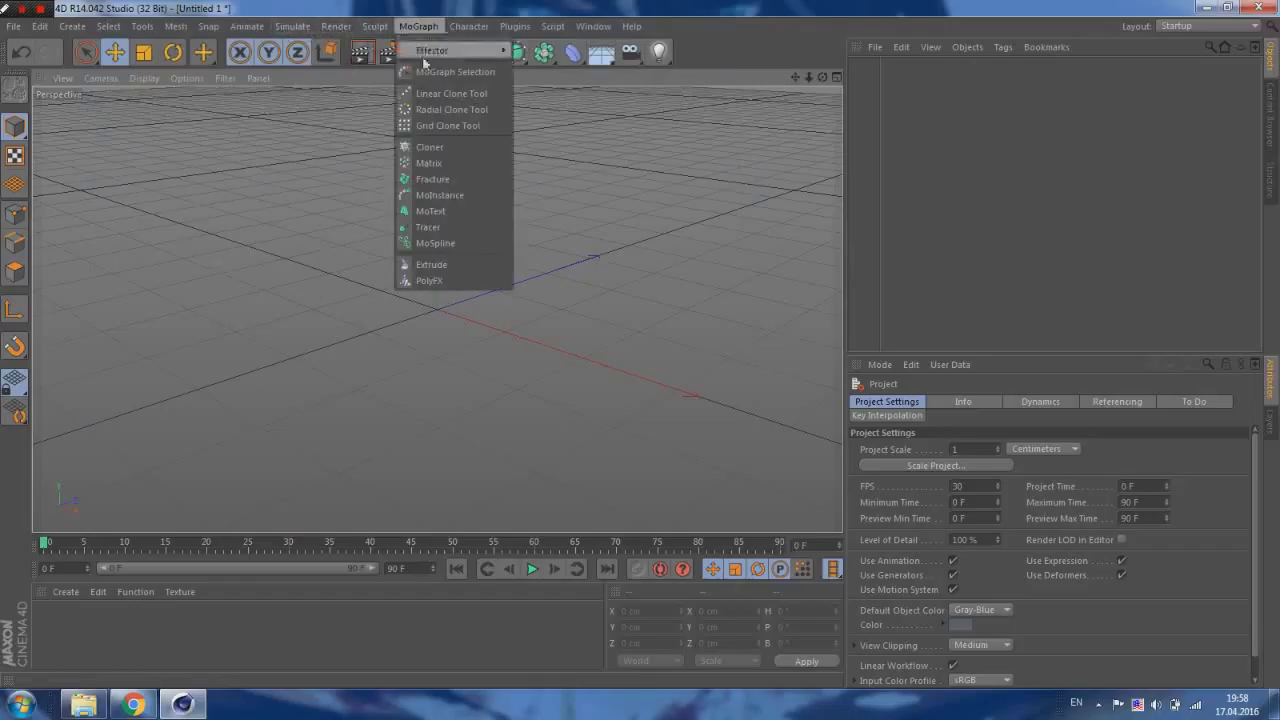
left_click(431, 210)
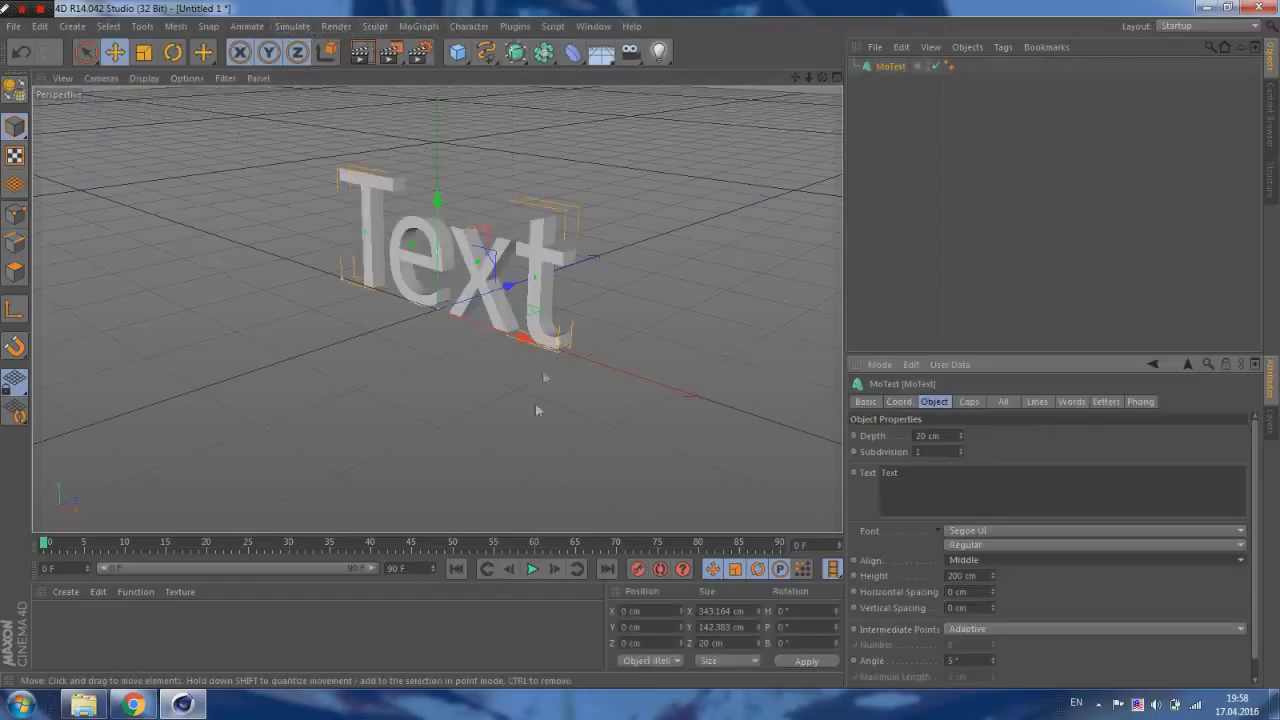
mouse_move(823, 78)
left_mouse_down()
mouse_move(823, 120)
mouse_move(760, 78)
mouse_move(823, 110)
left_mouse_up()
left_click(985, 480)
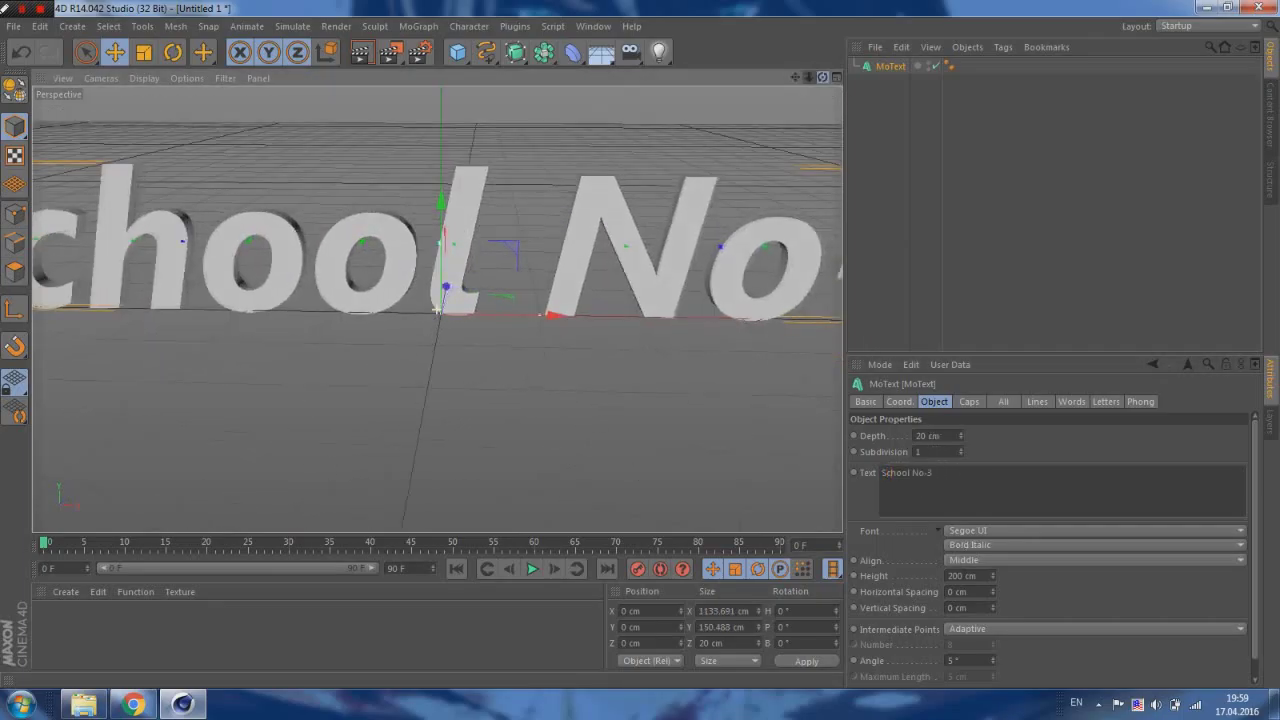
- Zoom out and reposition the School No-3 text near the origin
left_click_drag(808, 80, 800, 82)
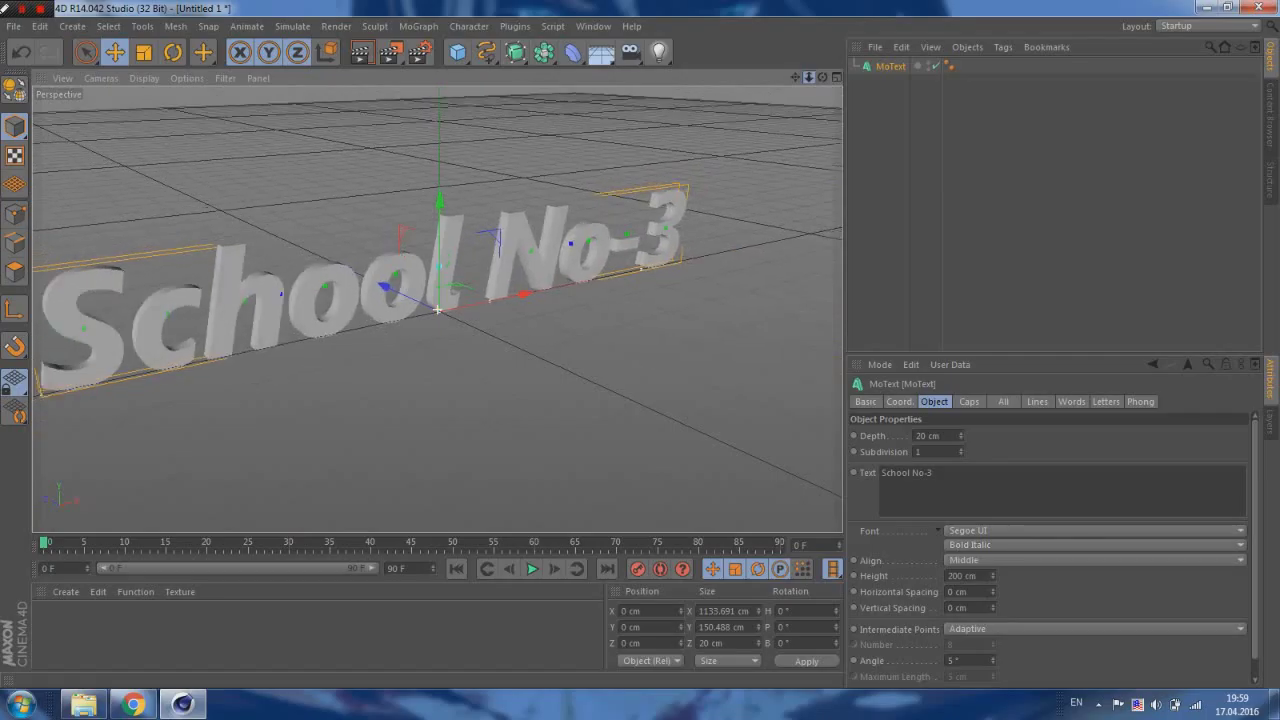
left_click_drag(520, 235, 497, 238)
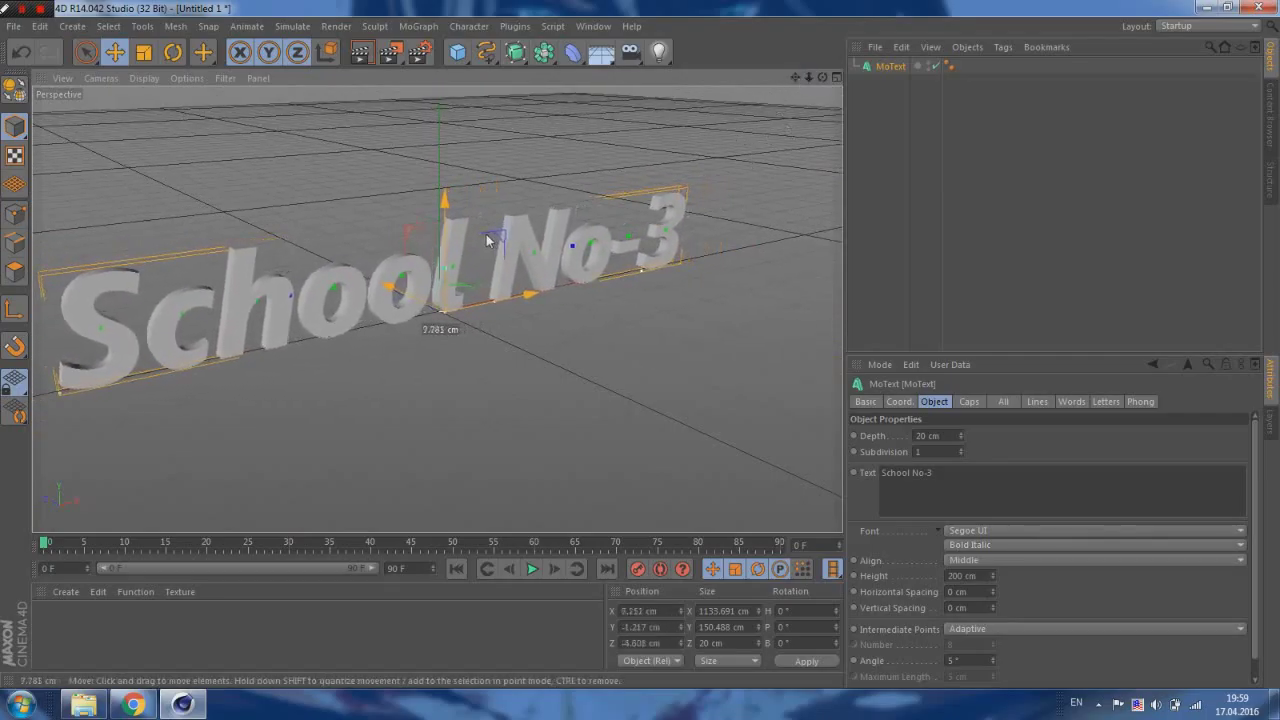
left_click_drag(497, 238, 507, 387)
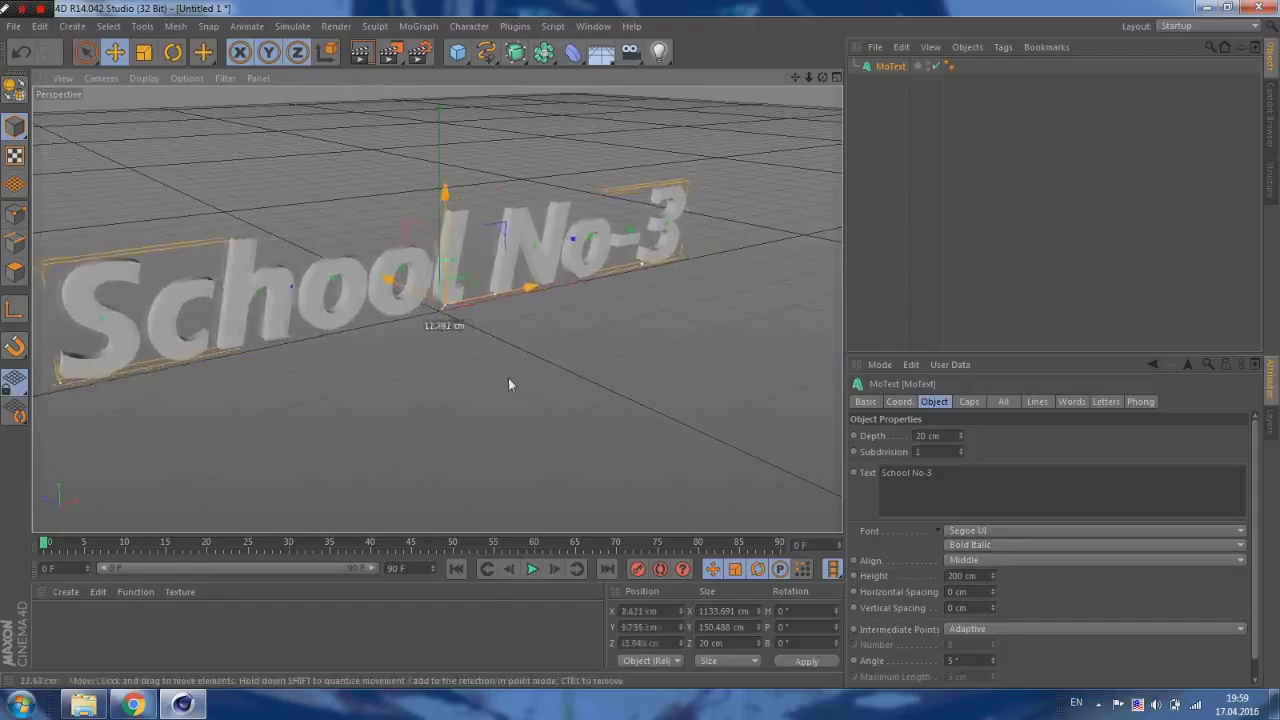
left_click_drag(507, 387, 510, 385)
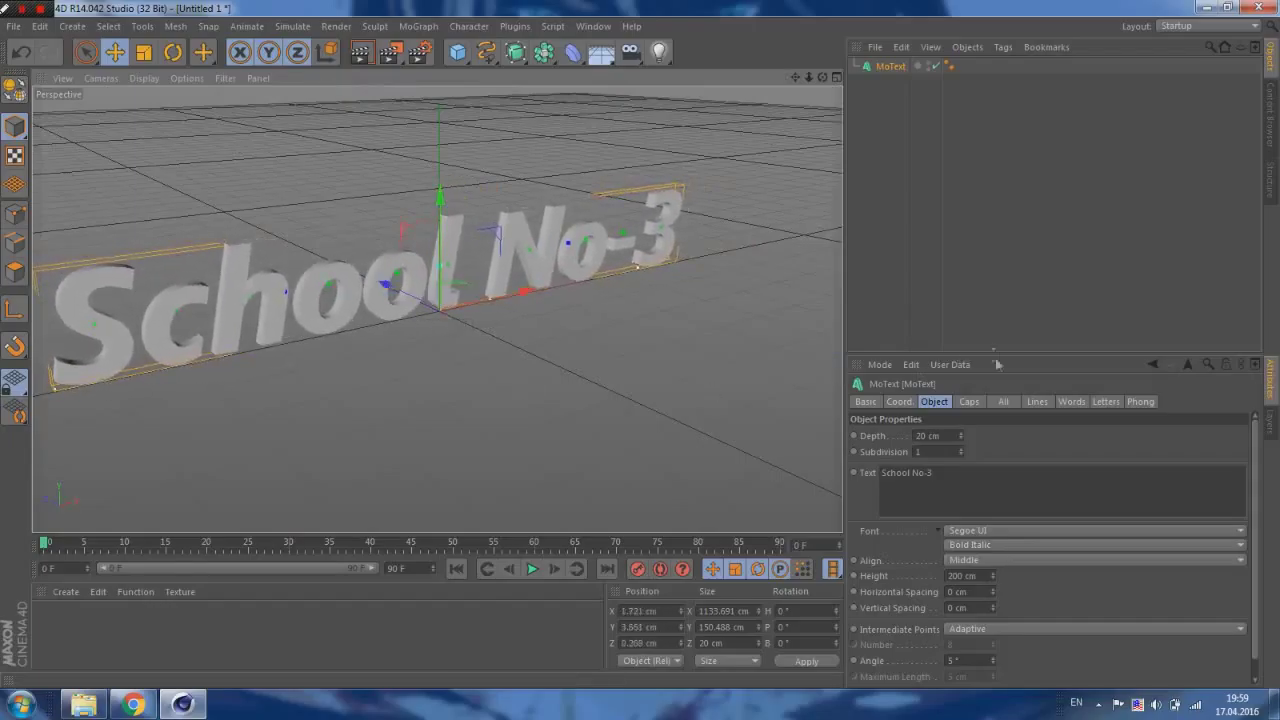
- Change the MoText font to AG_Futura Bold and zoom in on the text
left_click(1015, 531)
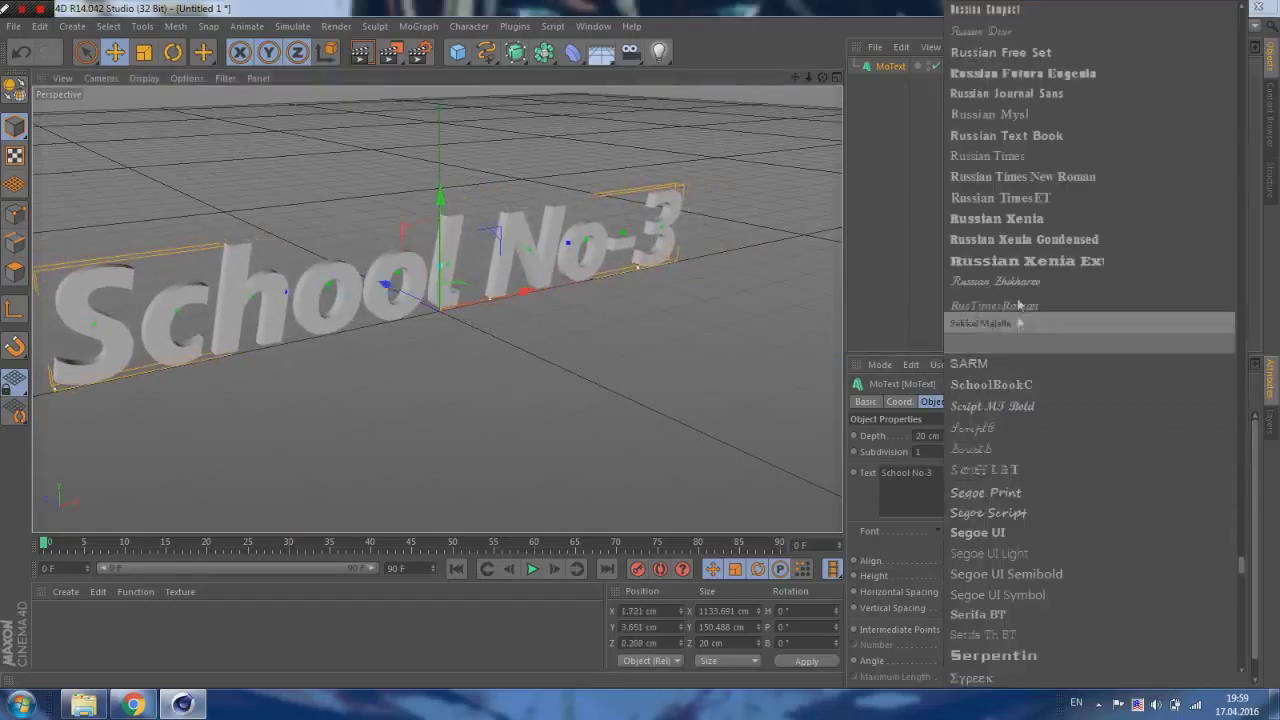
left_click(1010, 256)
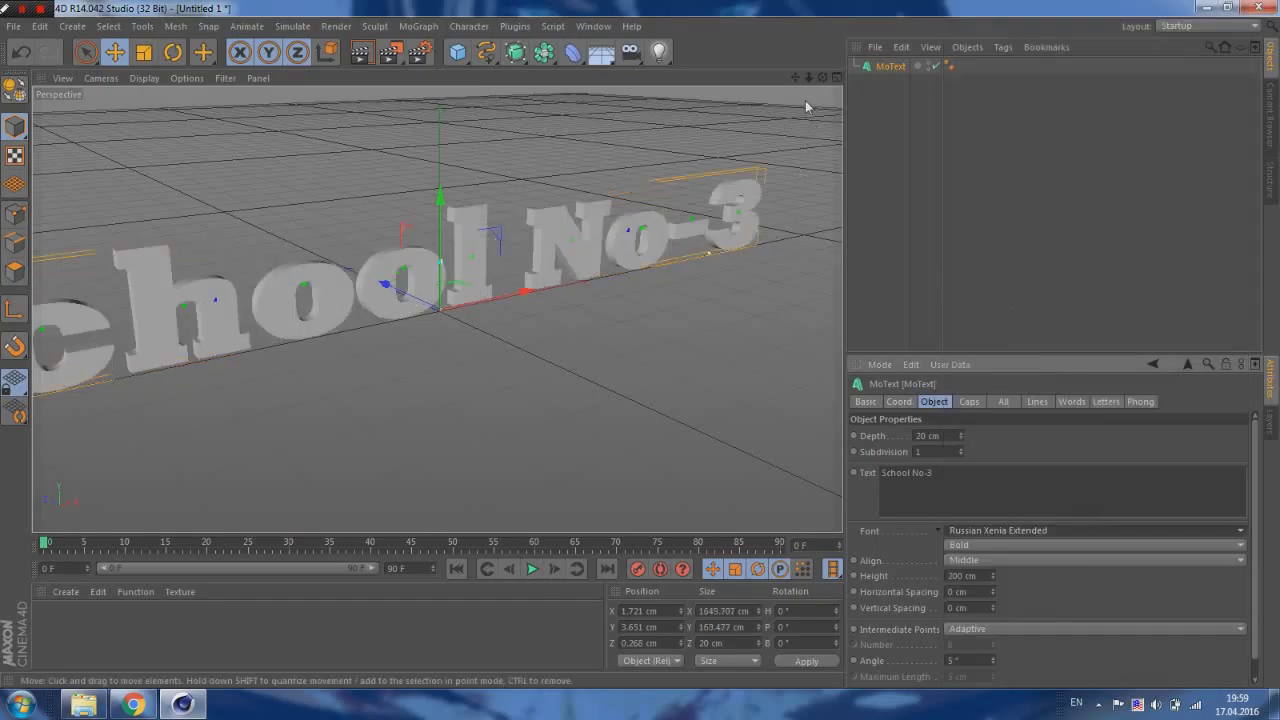
left_click_drag(809, 78, 911, 90)
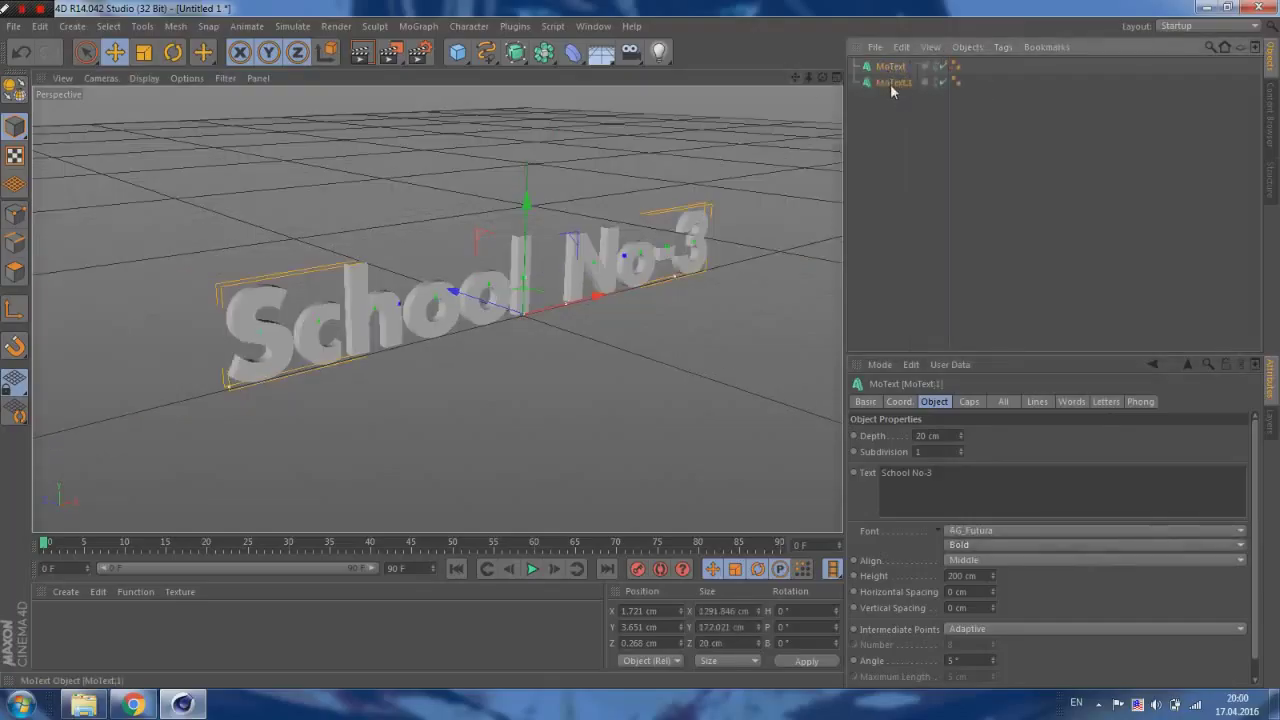
- Give MoText.1 5 cm fillet caps on both the start and end faces
left_click(972, 401)
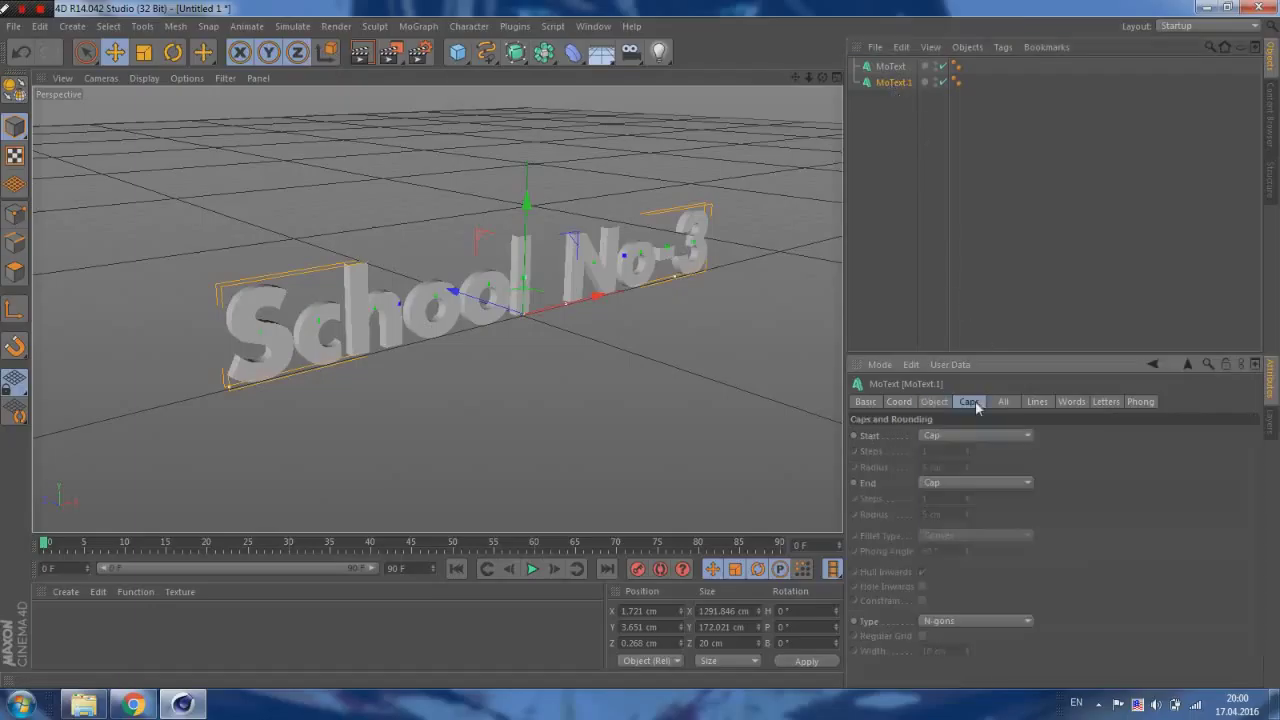
left_click(961, 438)
left_click(966, 500)
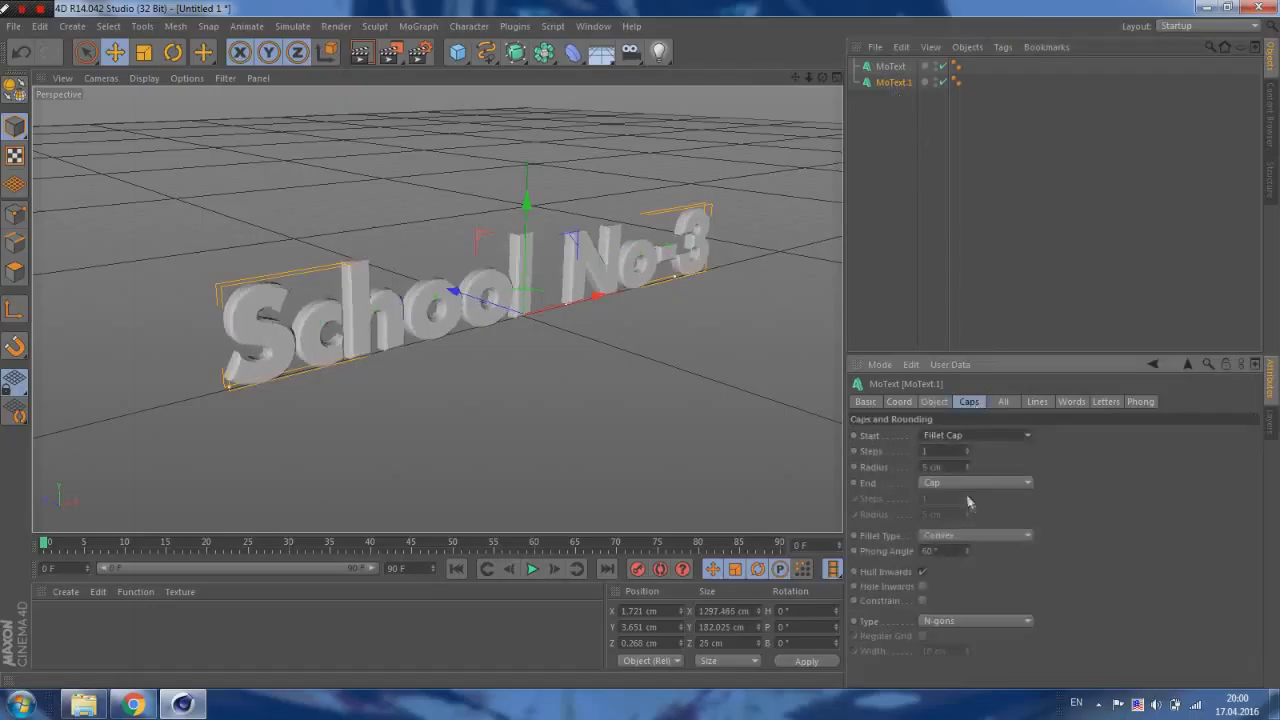
left_click(972, 482)
left_click(967, 545)
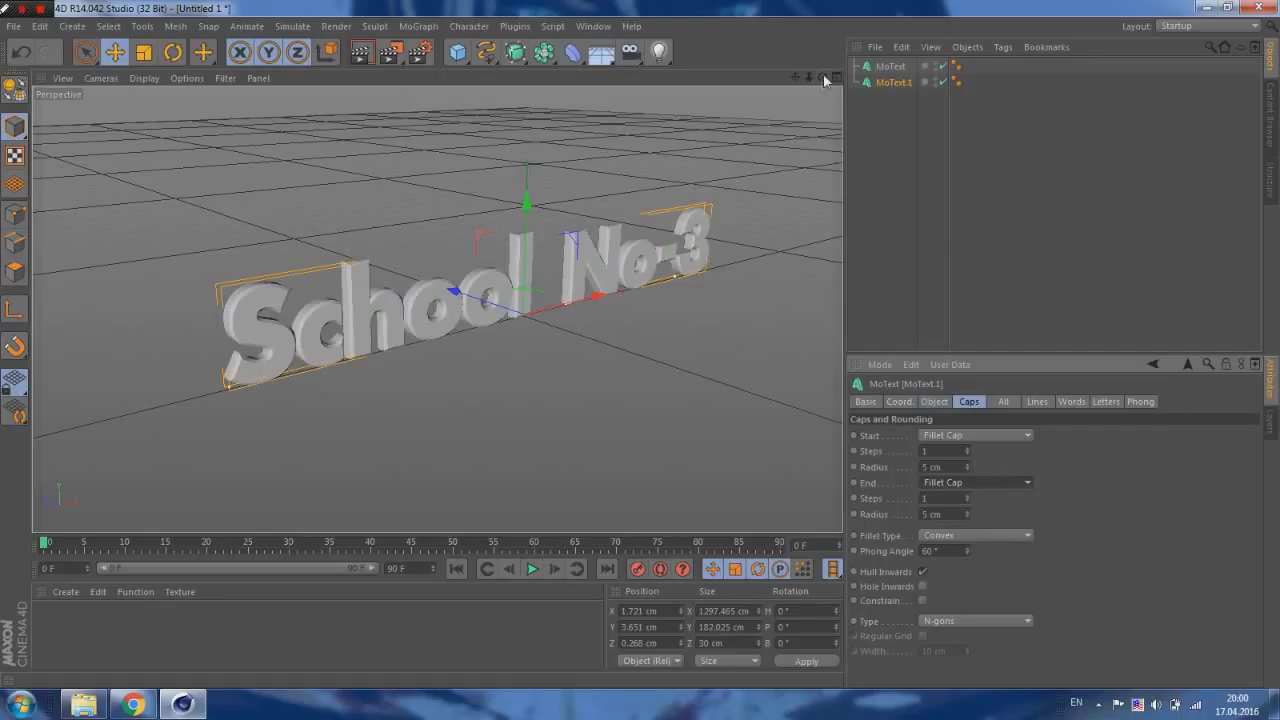
- Shift MoText.1 along its Z axis and create a new material Mat
left_click_drag(822, 78, 812, 82)
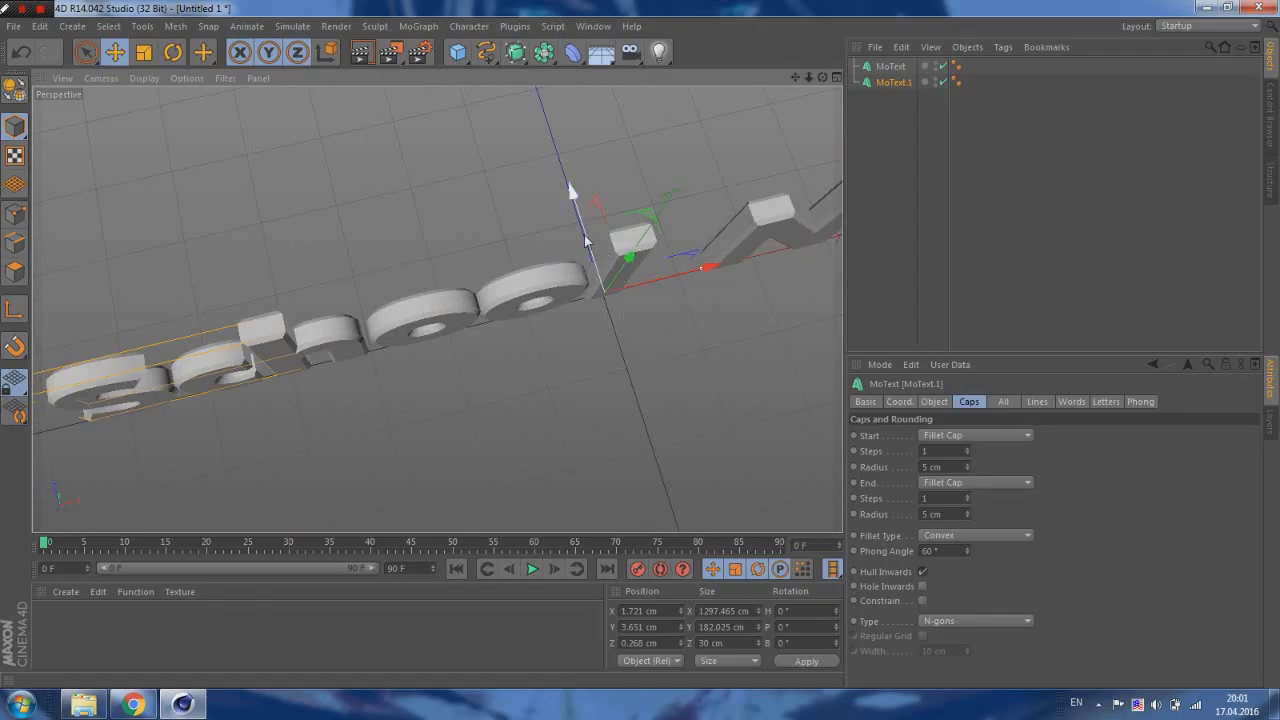
mouse_move(586, 240)
left_mouse_down()
mouse_move(583, 203)
mouse_move(585, 232)
left_mouse_up()
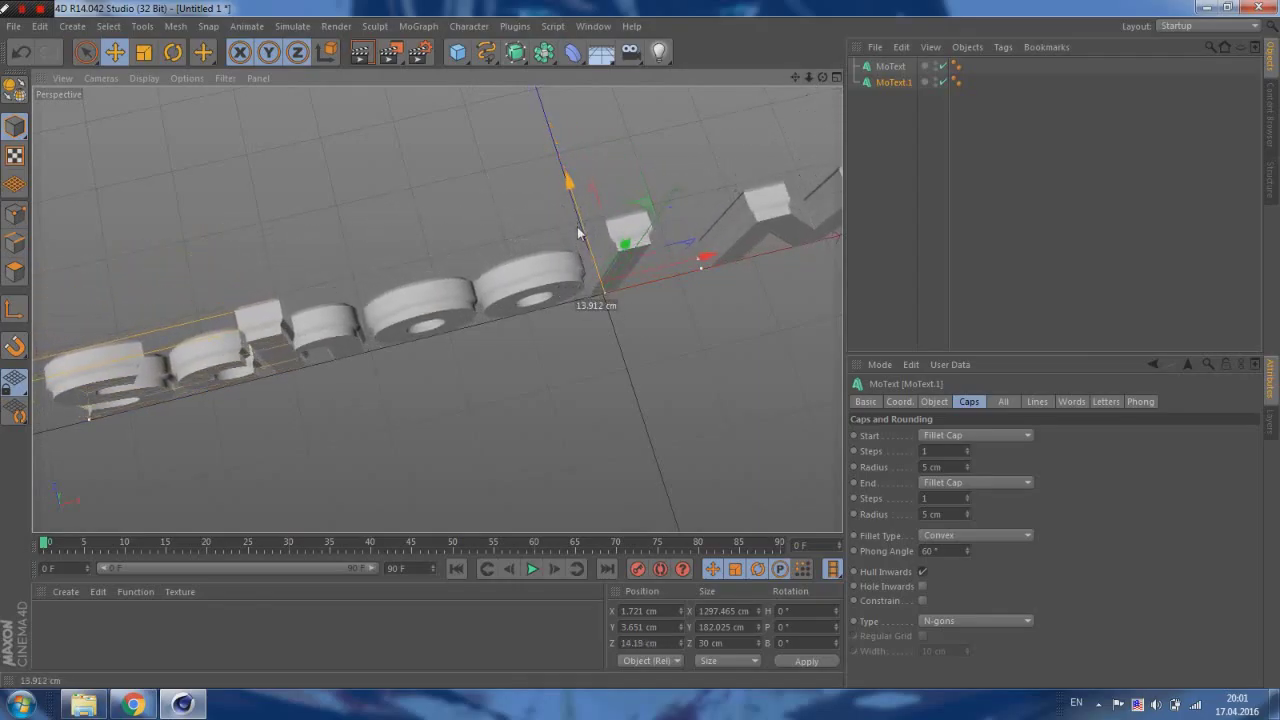
double_click(109, 616)
- Make Mat cyan and create a second material Mat.1 coloured black
double_click(50, 620)
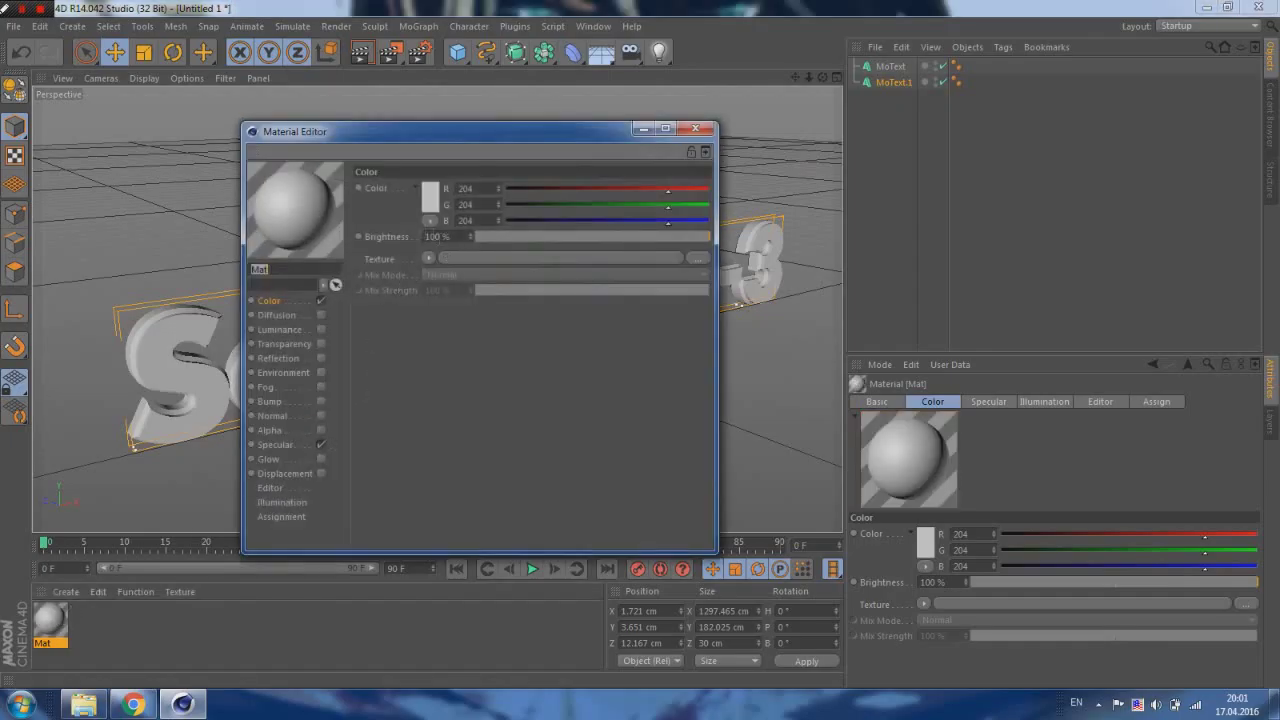
left_click_drag(668, 197, 505, 190)
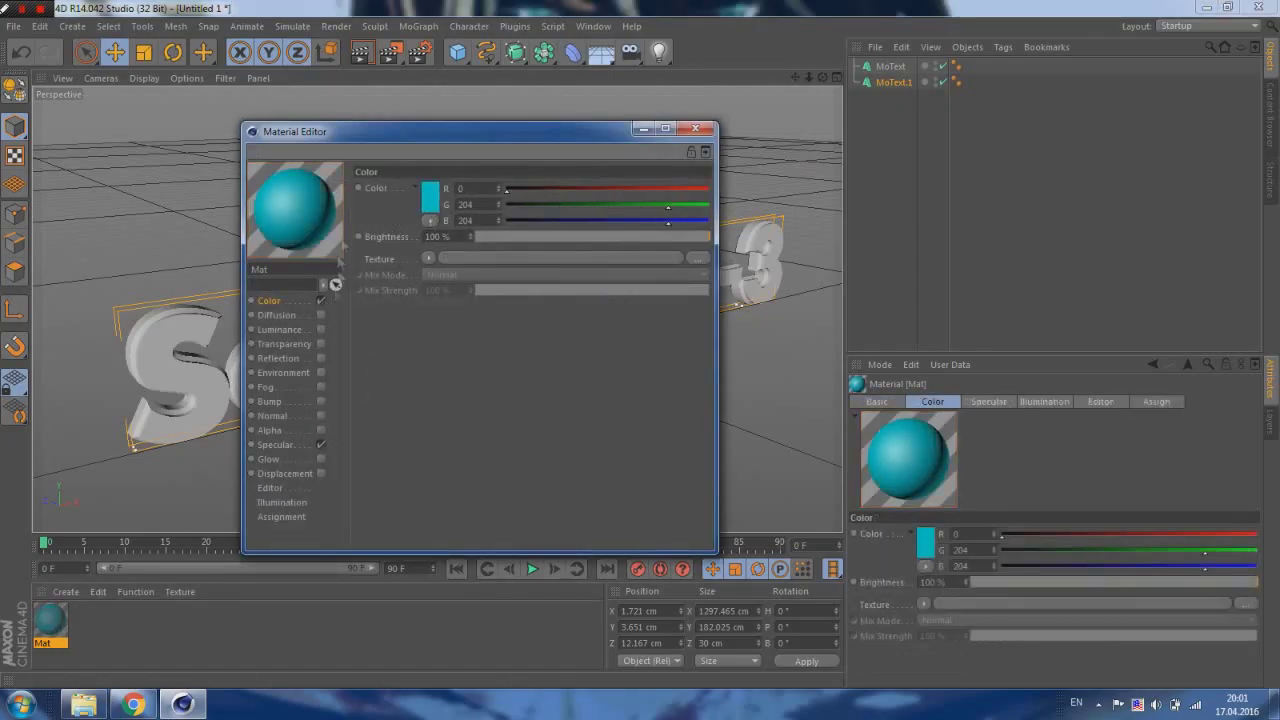
left_click(707, 133)
double_click(150, 620)
double_click(50, 620)
left_click_drag(700, 181, 517, 181)
left_click(688, 104)
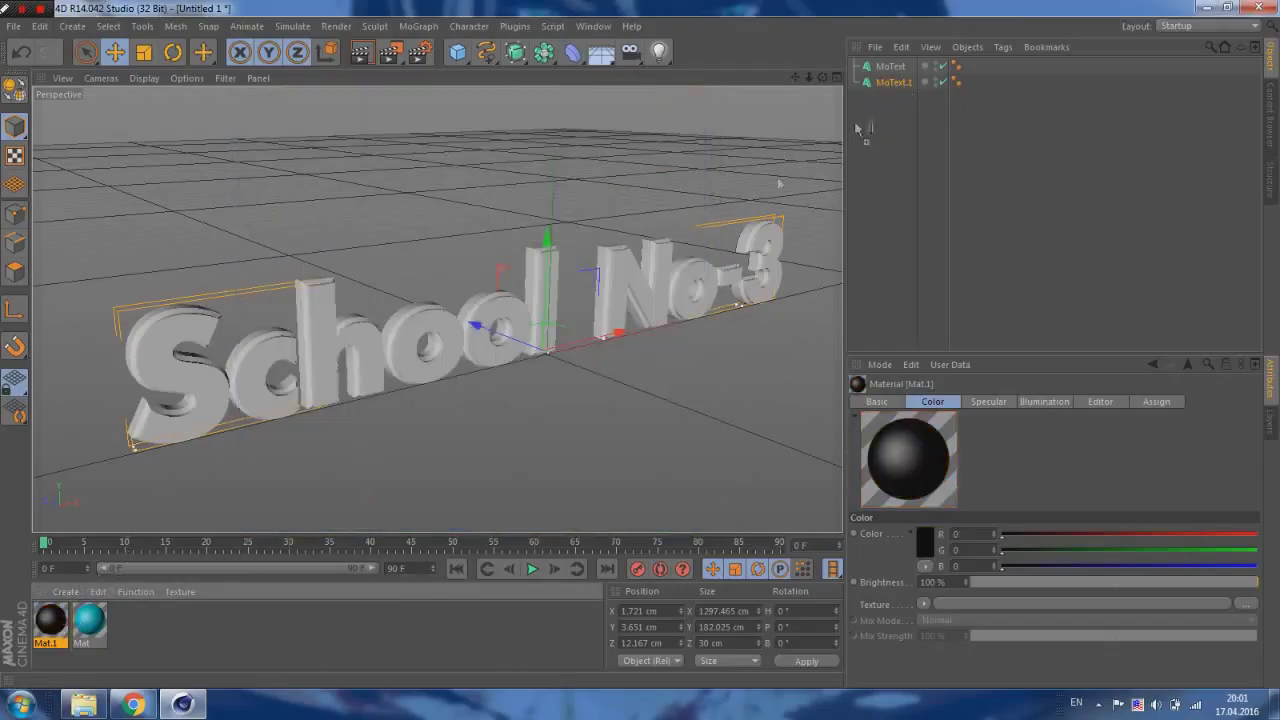
- Apply black Mat.1 to MoText.1 and cyan Mat to MoText, then test-render
left_click_drag(857, 128, 893, 82)
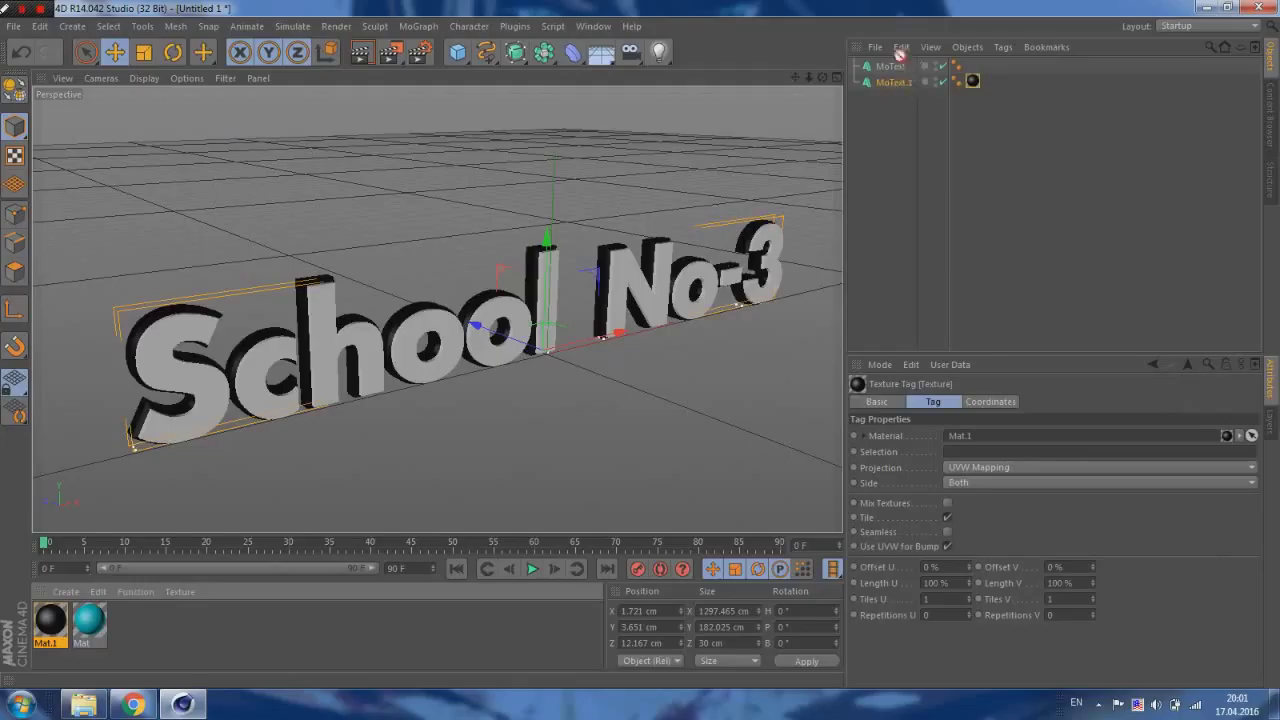
left_click_drag(895, 67, 895, 67)
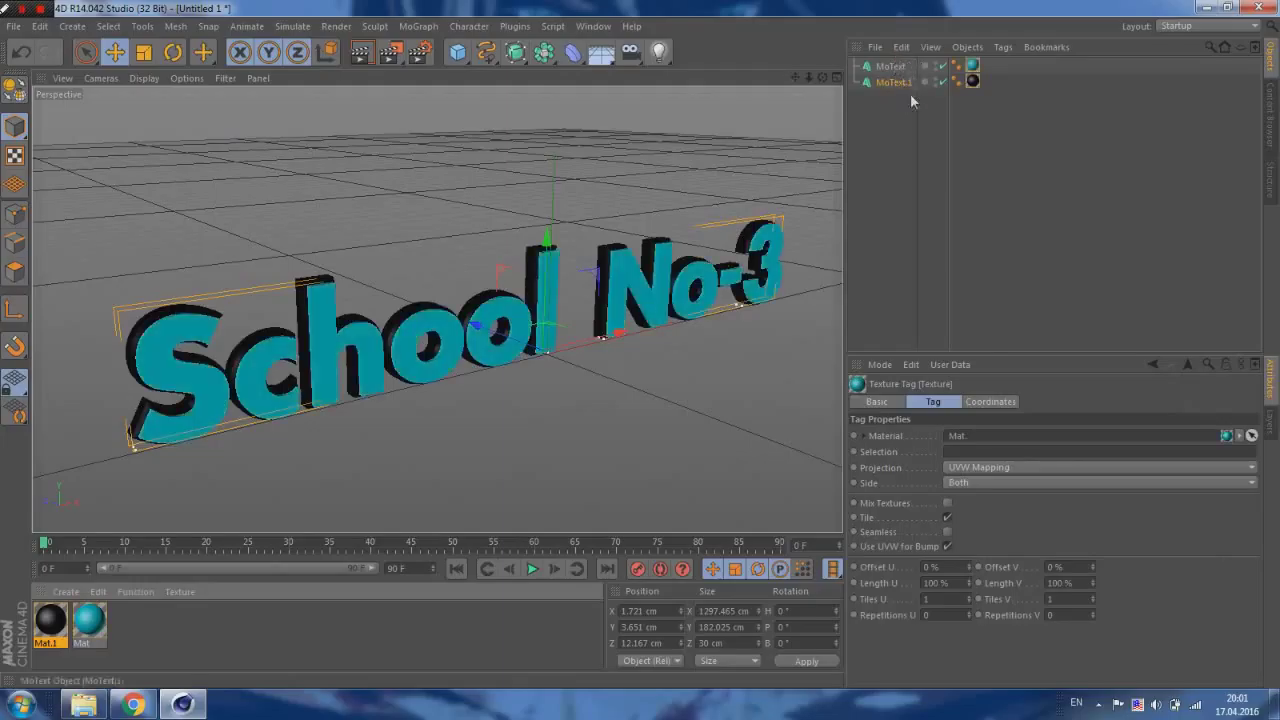
left_click(361, 52)
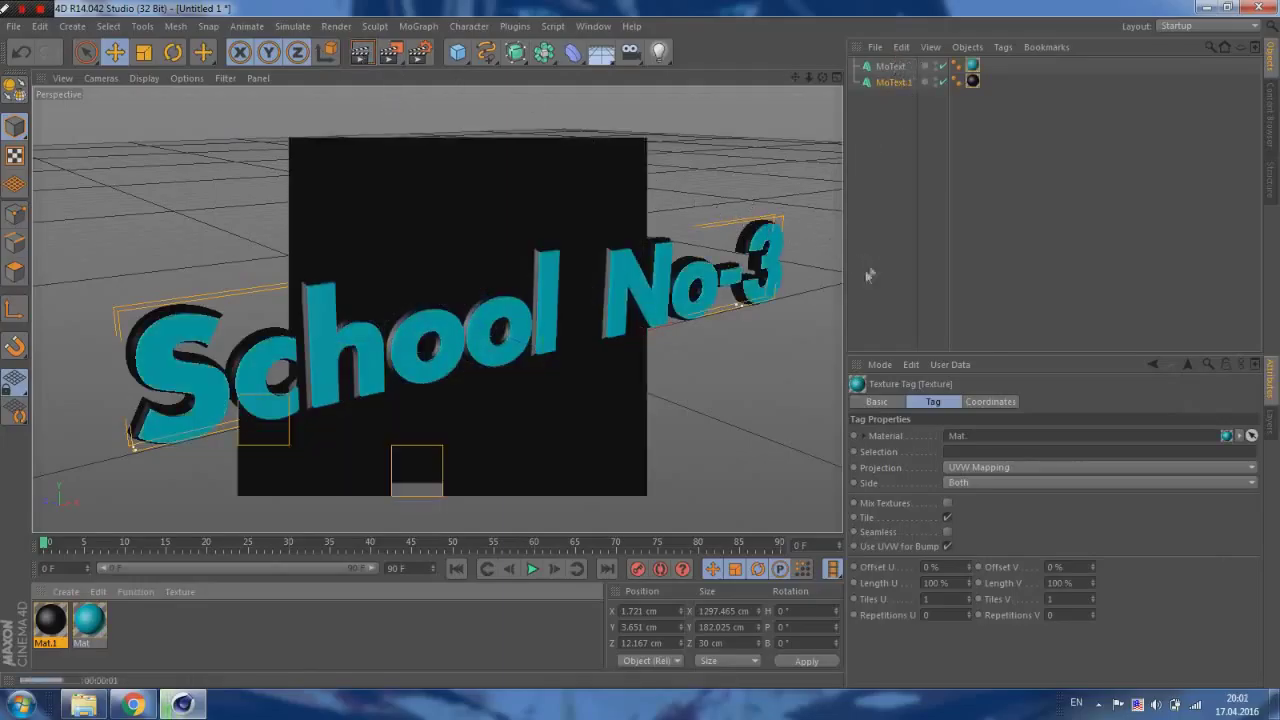
left_click(764, 174)
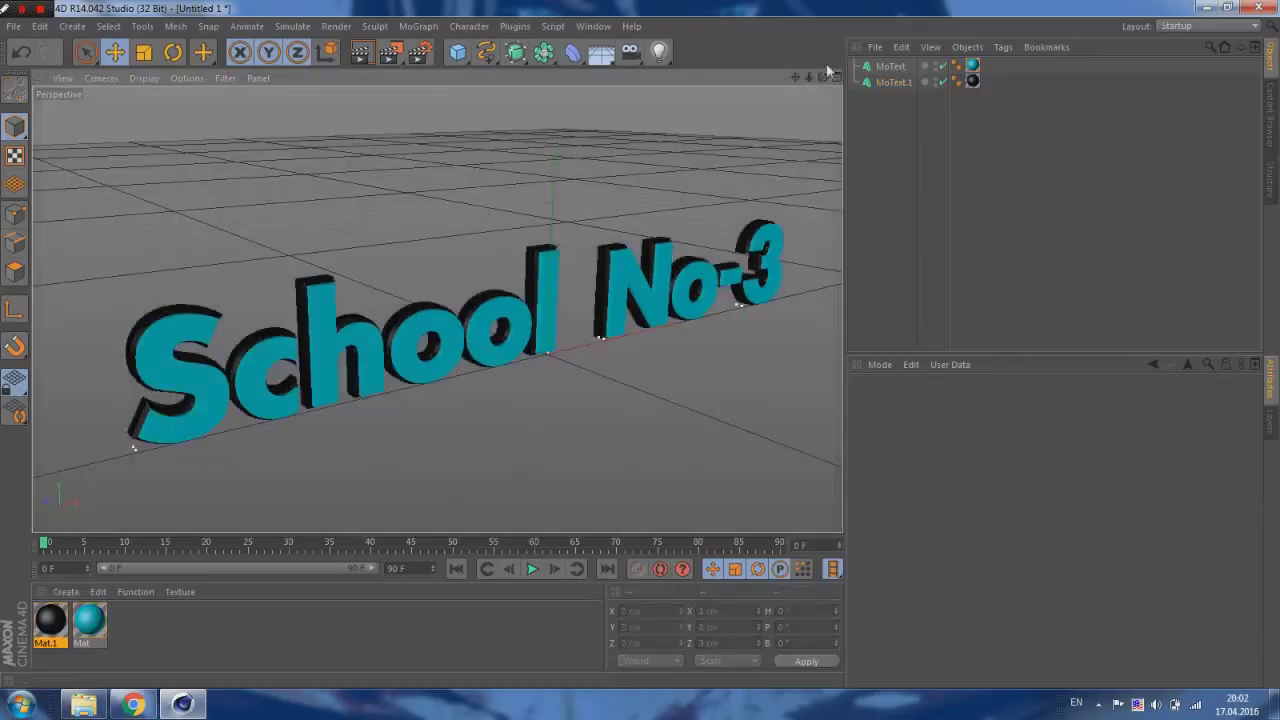
- Add a Floor scaled to 12 on every axis beneath the text
left_click_drag(601, 52, 634, 74)
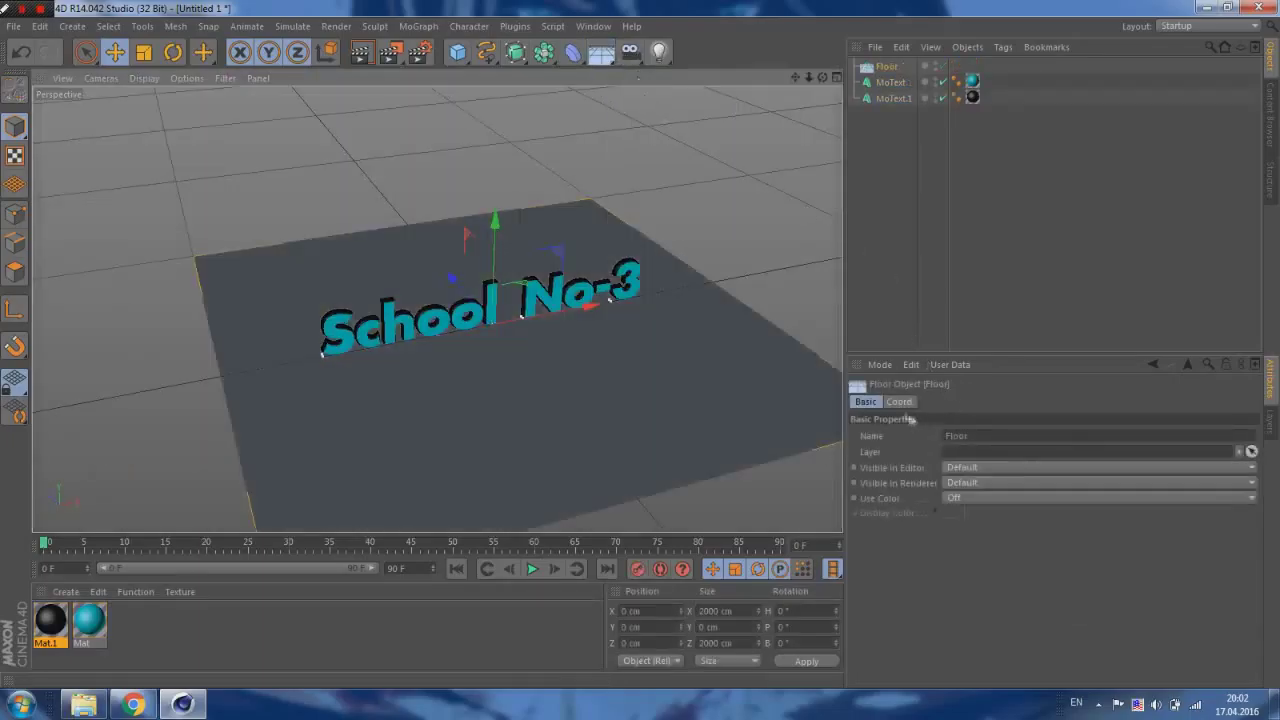
type("12")
key("Return")
left_click(960, 499)
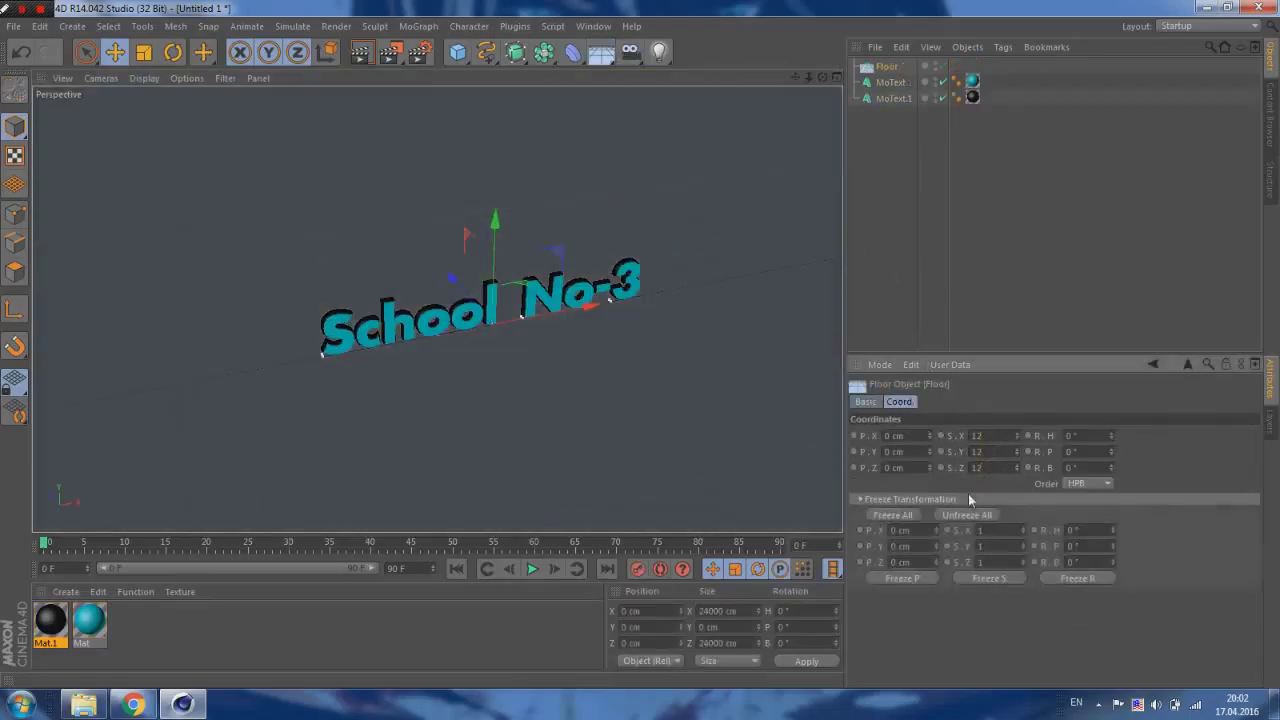
left_click_drag(822, 77, 437, 310)
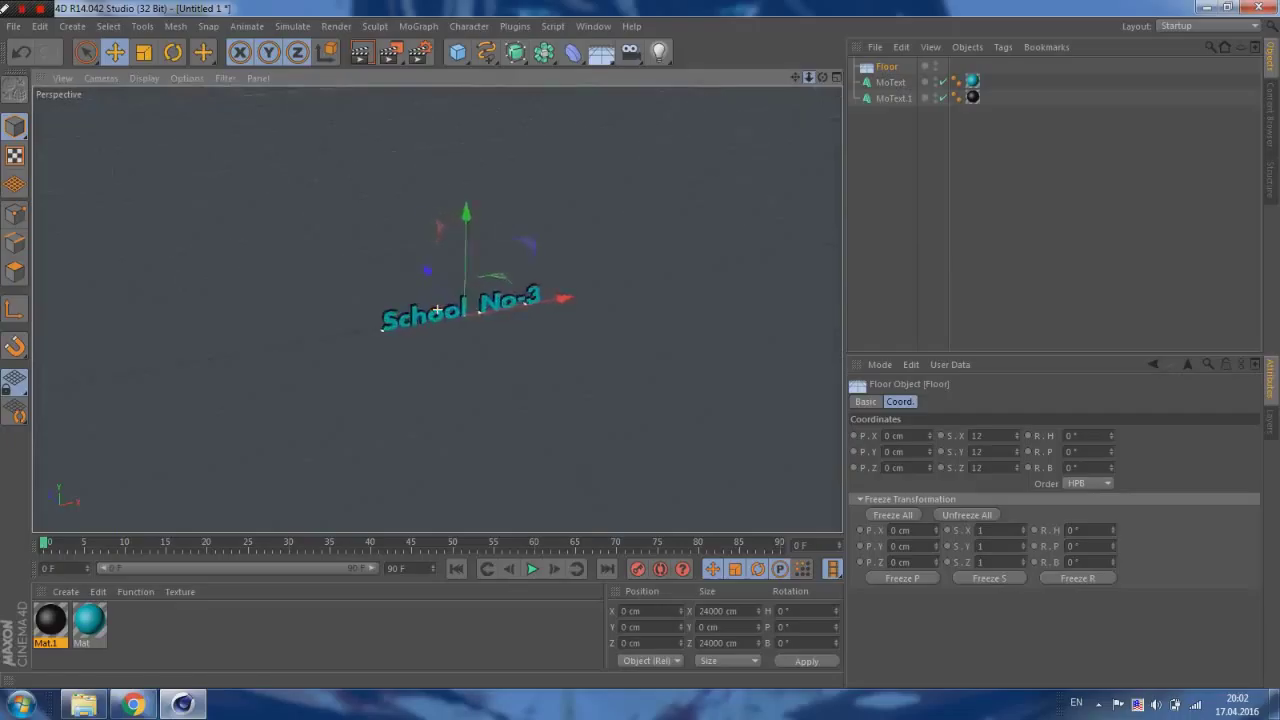
left_click_drag(437, 310, 814, 84)
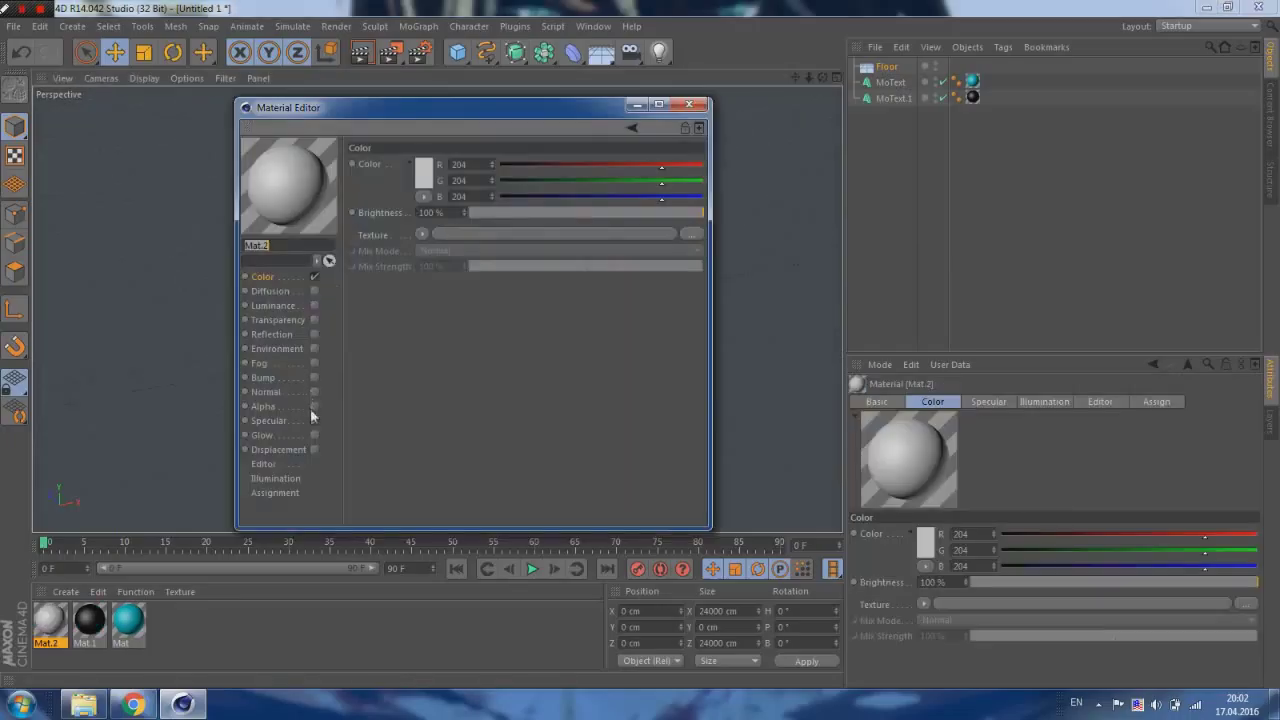
- Enable Reflection on Mat.2 with a Galaxy texture and apply it to the Floor
left_click(315, 335)
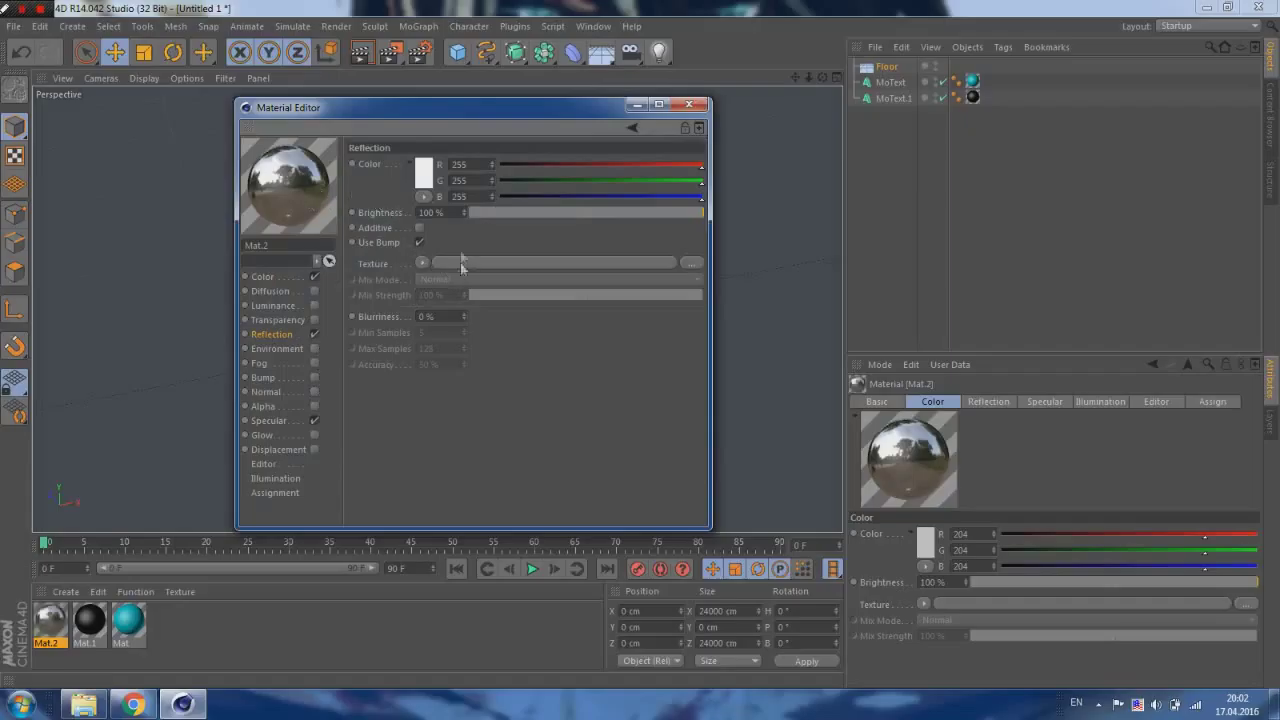
left_click(422, 262)
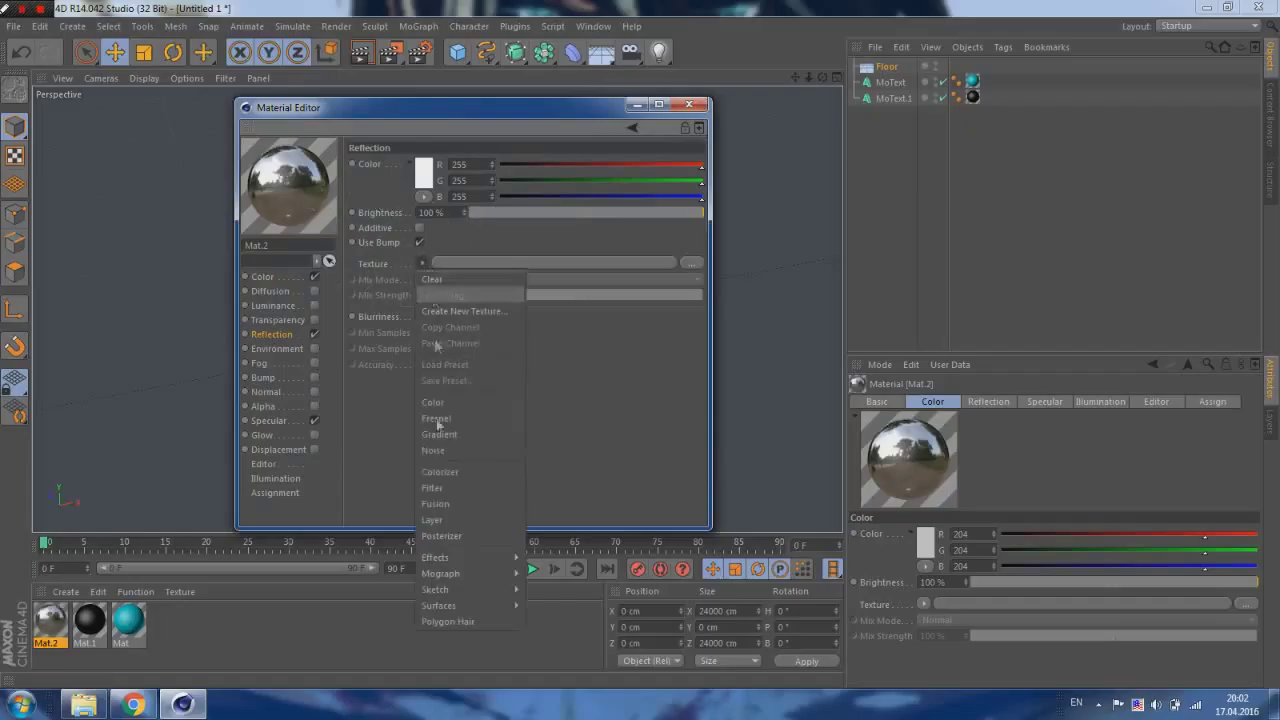
mouse_move(436, 589)
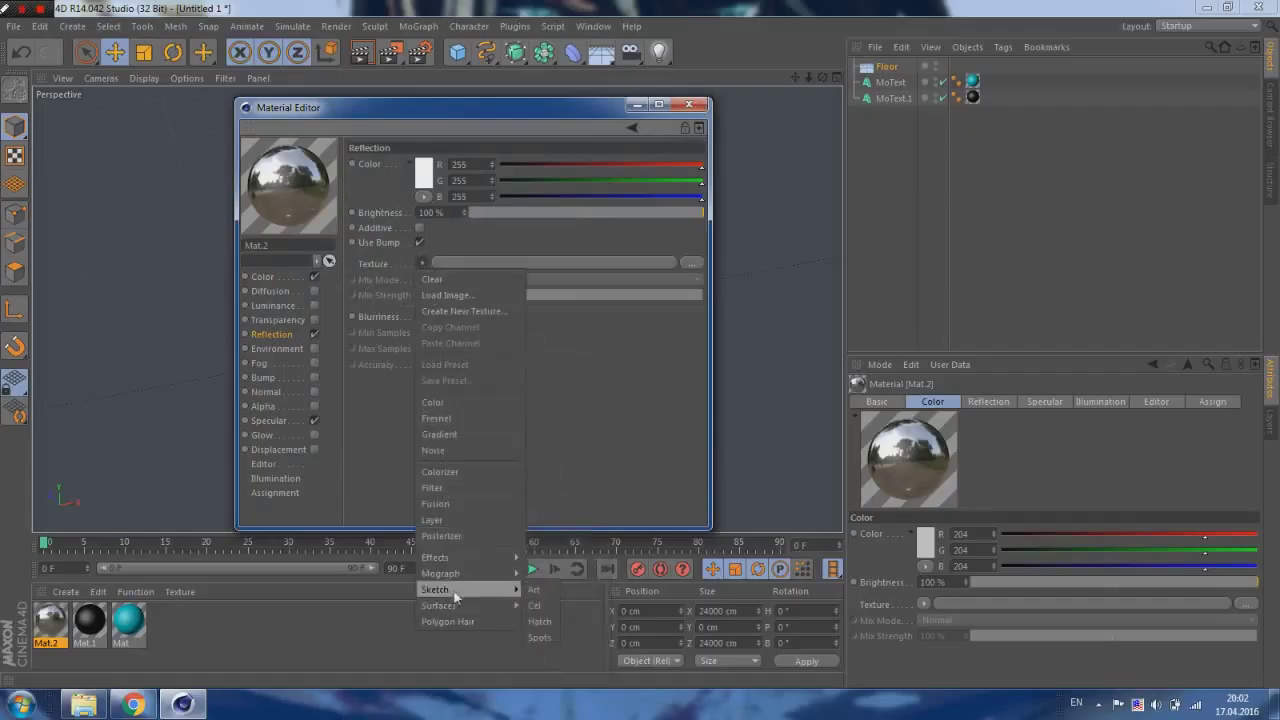
left_click(560, 450)
left_click(690, 107)
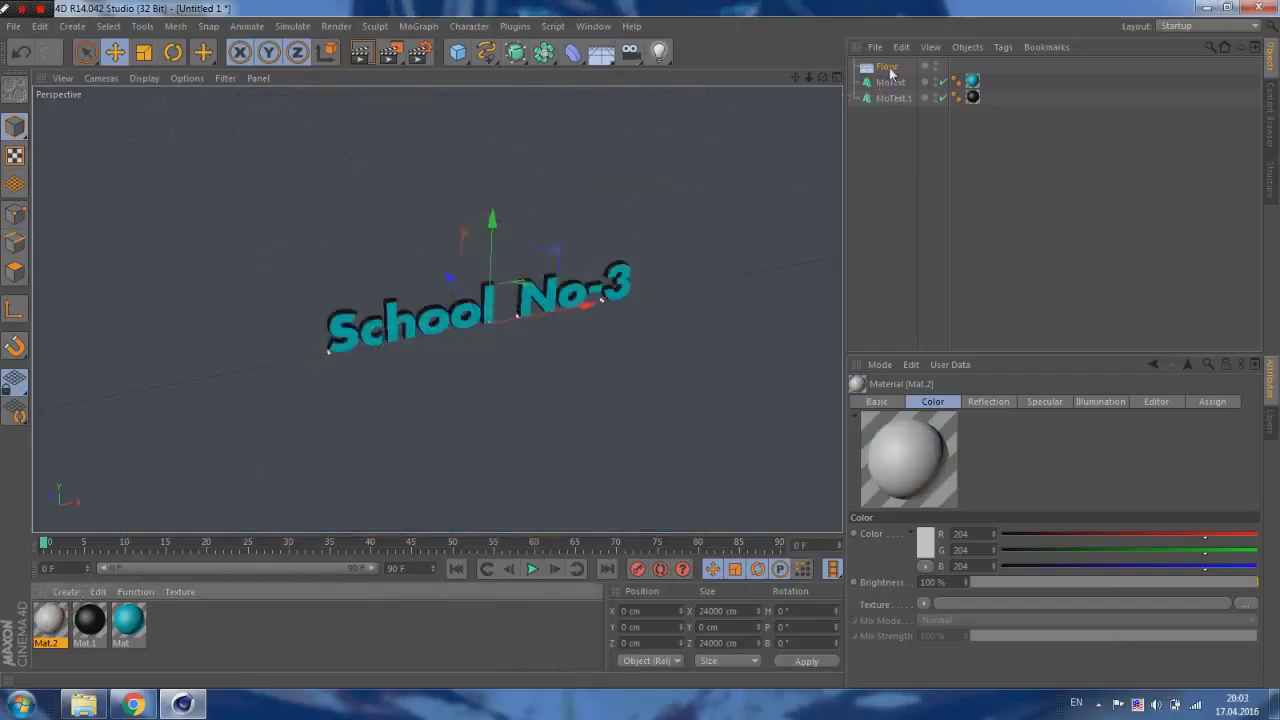
left_click_drag(890, 73, 888, 67)
- Render the view to preview the reflective floor, then add a Tube primitive
left_click(371, 56)
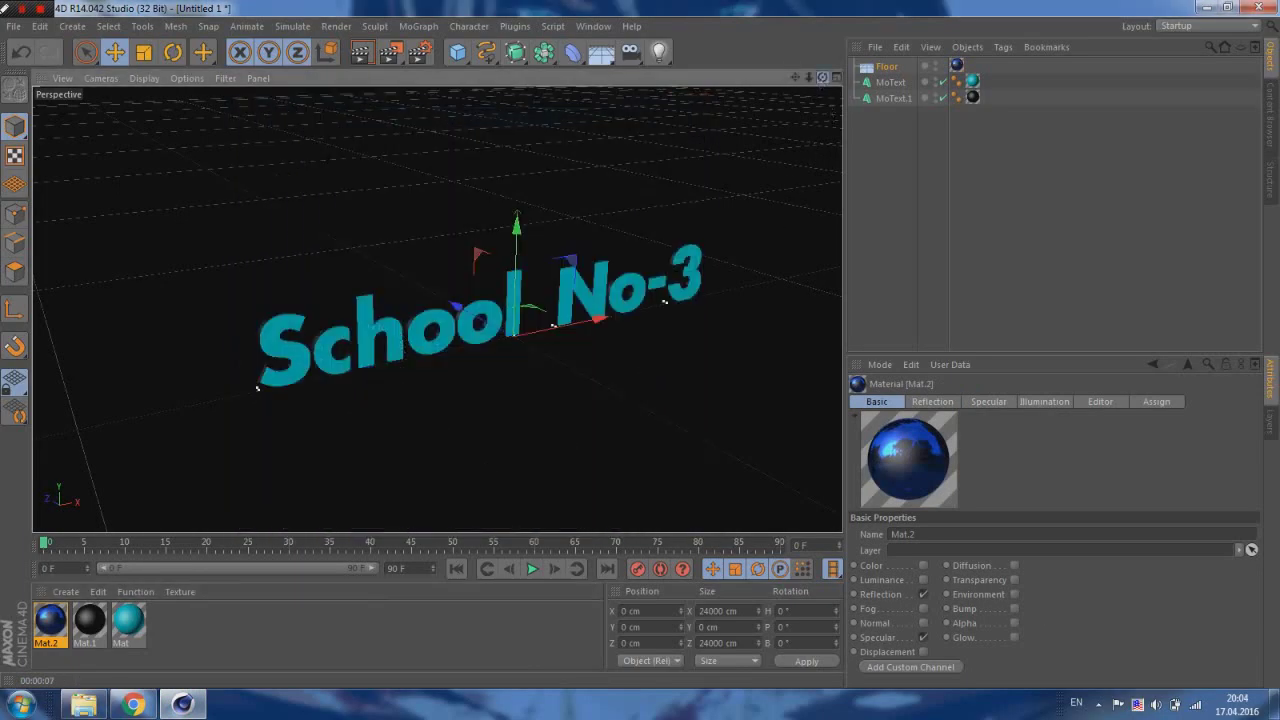
left_click_drag(809, 77, 770, 80)
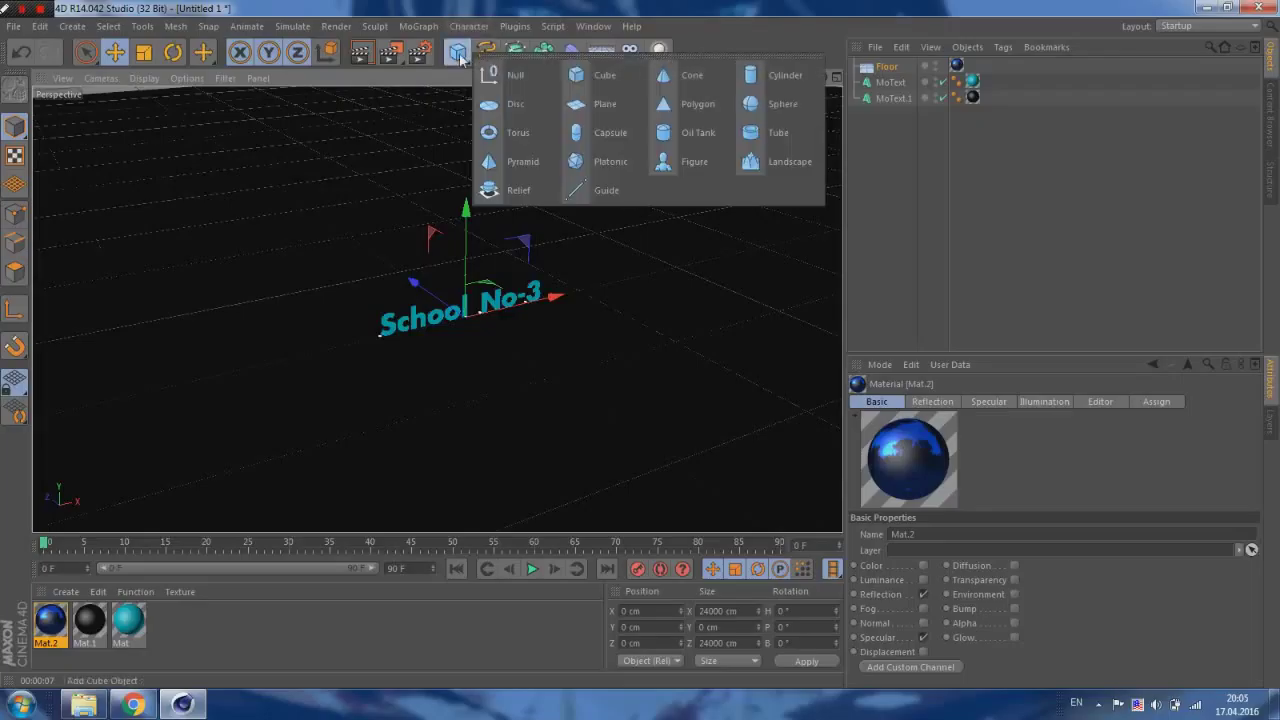
left_click_drag(460, 58, 771, 130)
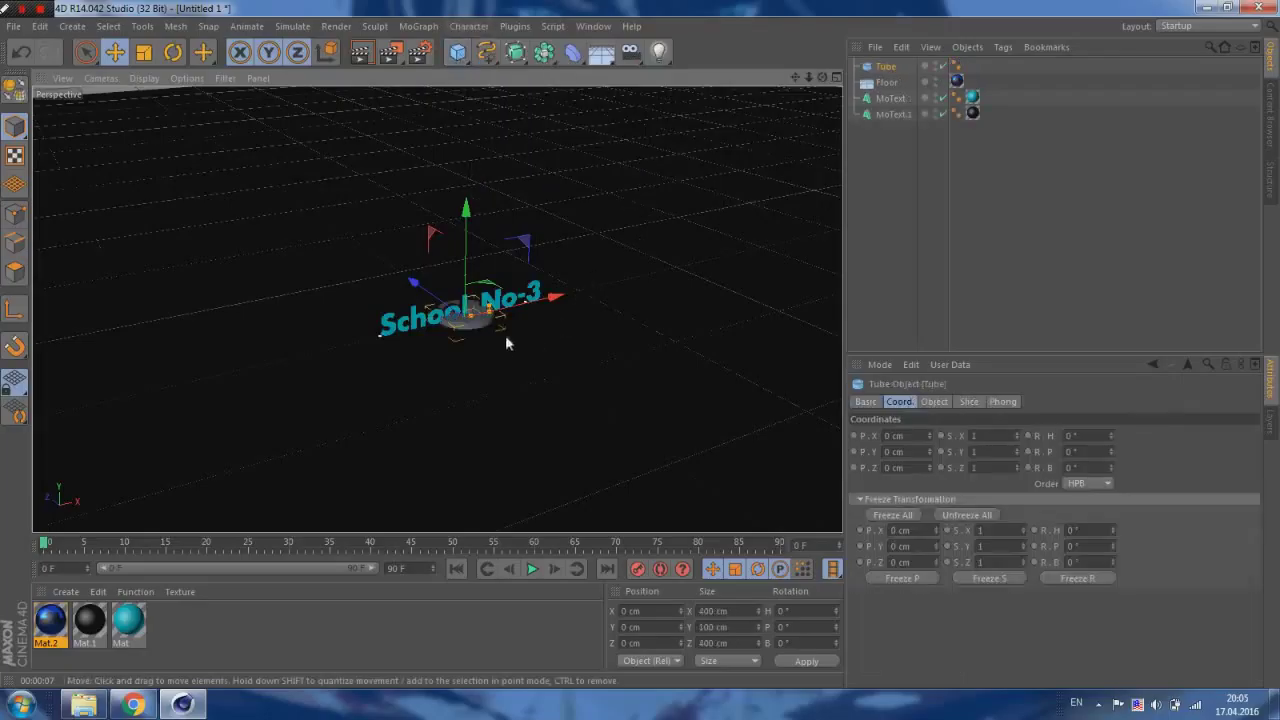
- Set the Tube to outer radius 2000 cm, inner radius 1800 cm, height 2000 cm
left_click_drag(810, 78, 860, 80)
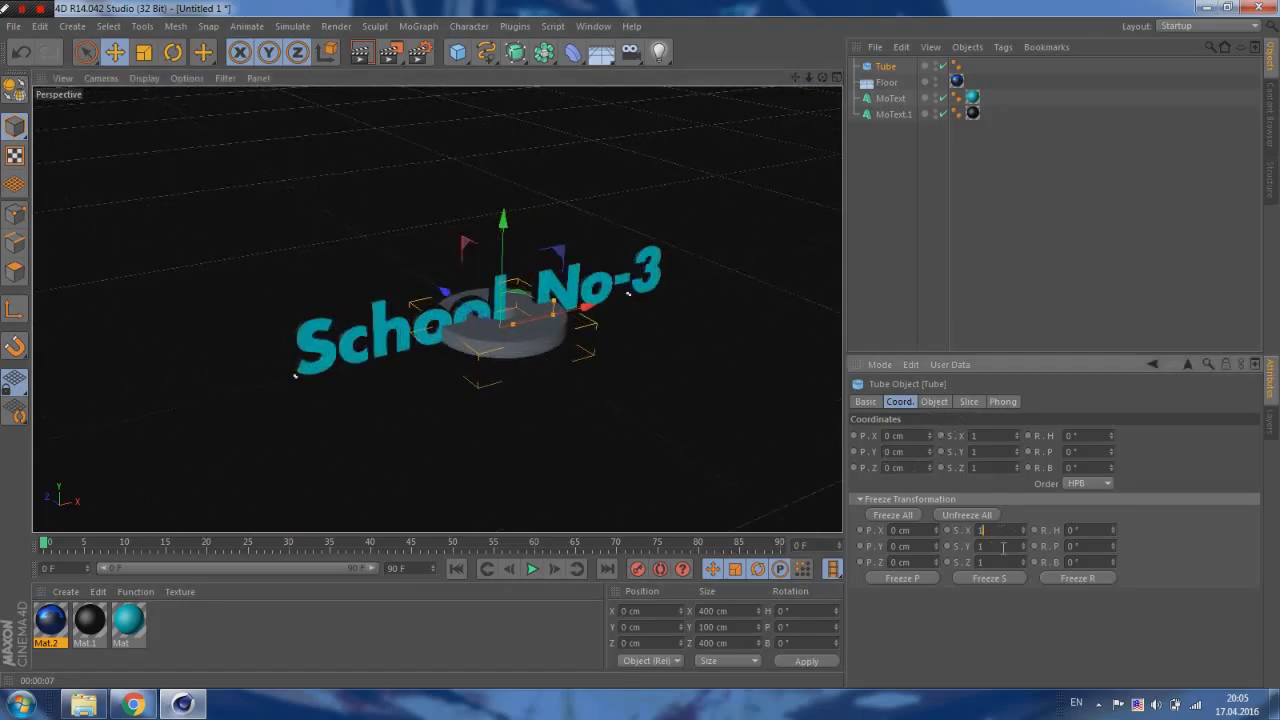
left_click(934, 401)
left_click_drag(990, 451, 1056, 464)
double_click(958, 451)
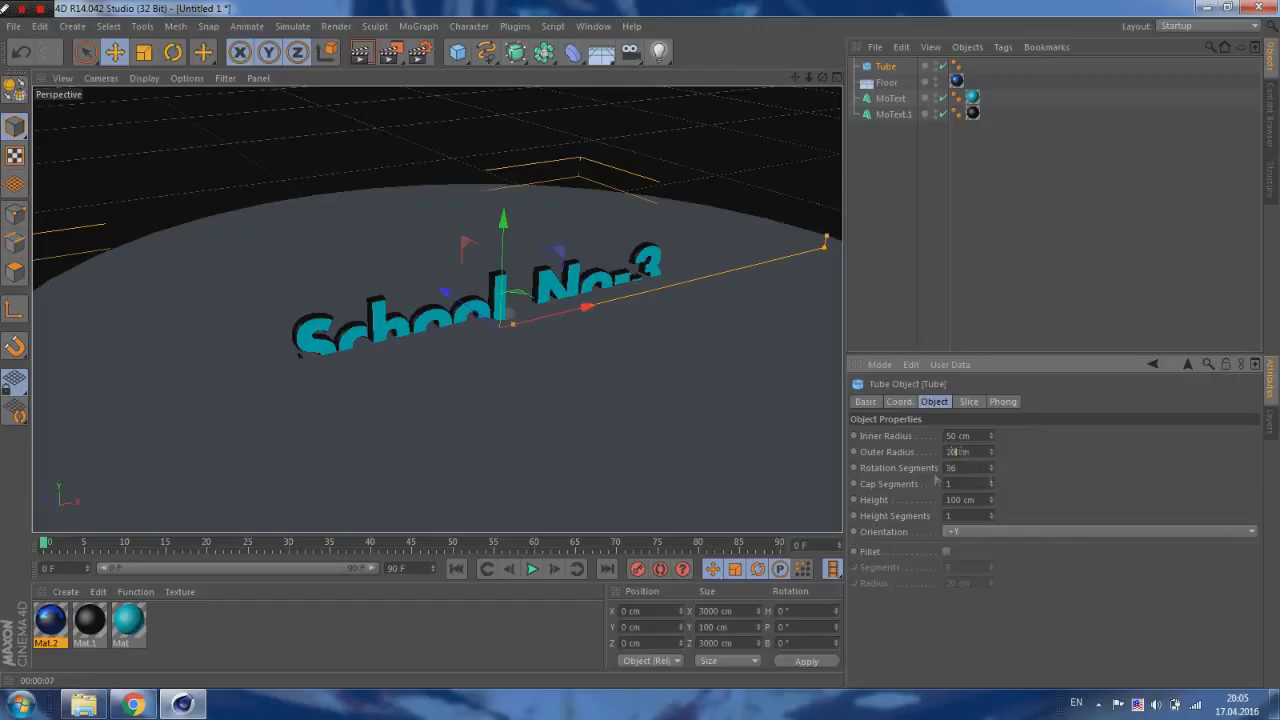
key("Return")
double_click(958, 435)
type("1800")
key("Return")
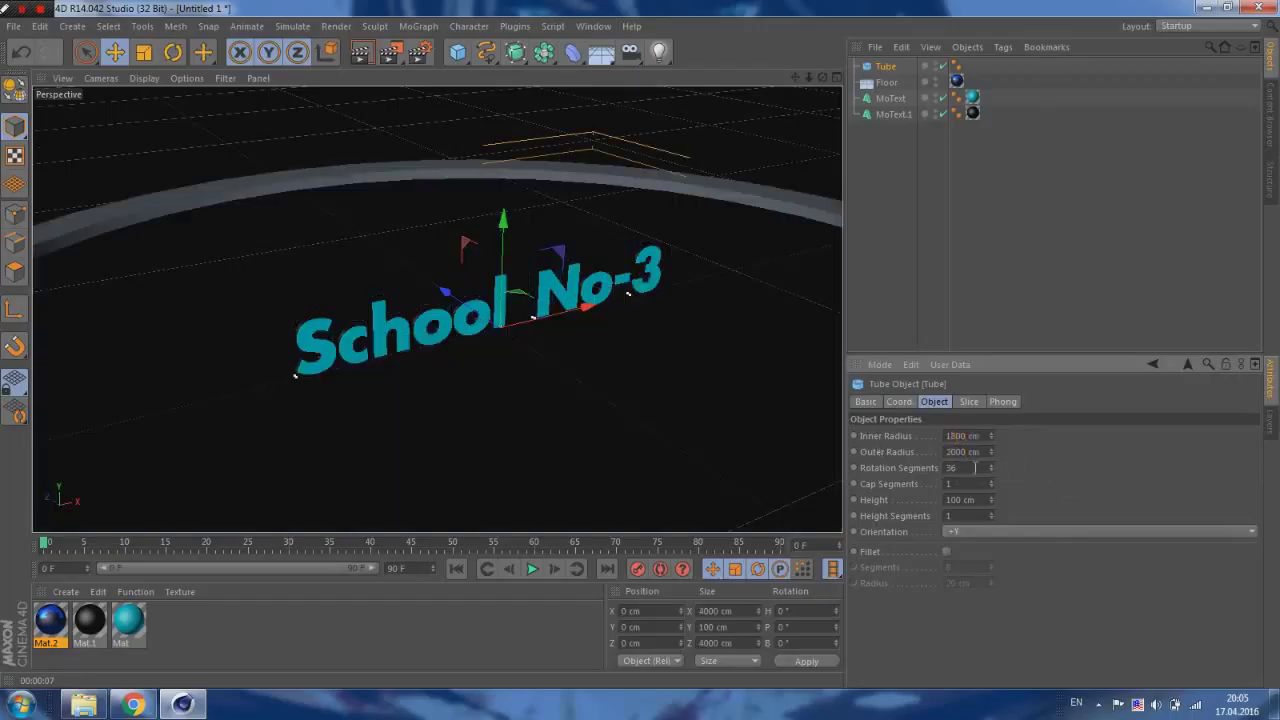
double_click(960, 497)
type("2000")
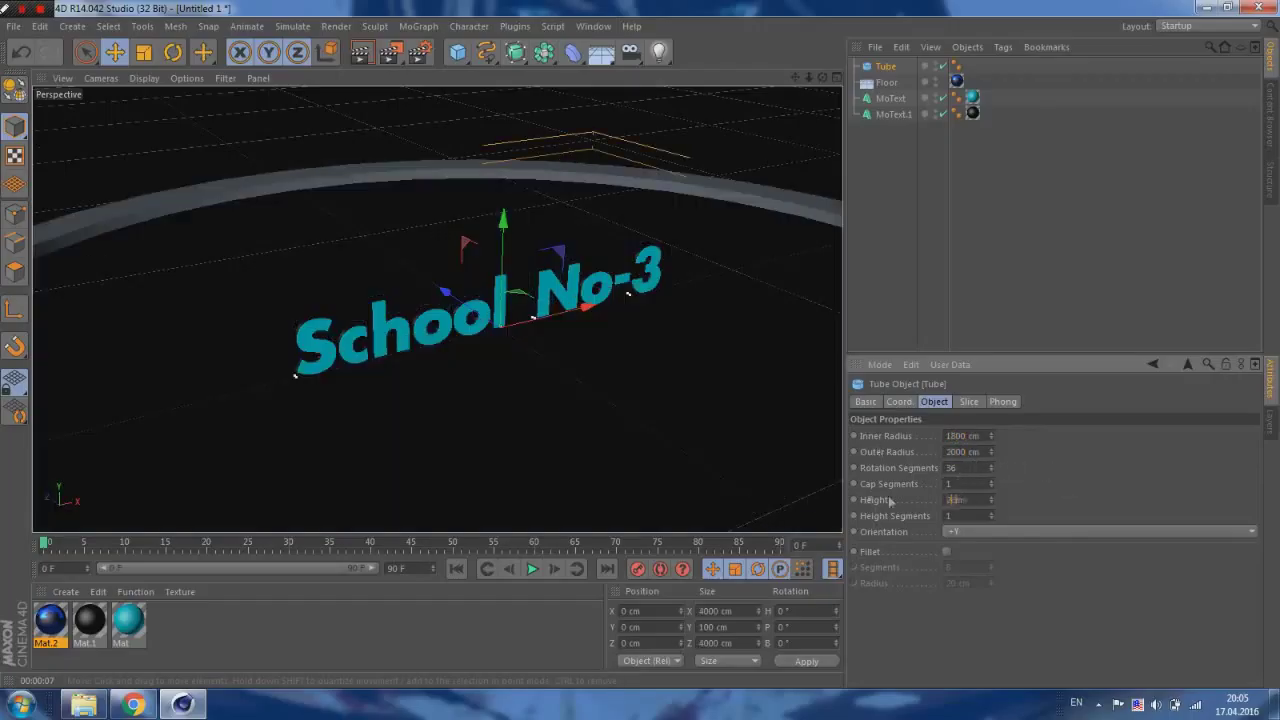
key("Return")
- Orbit and zoom to view the tube ring, then create and open material Mat.3
scroll(436, 309, "up", 5)
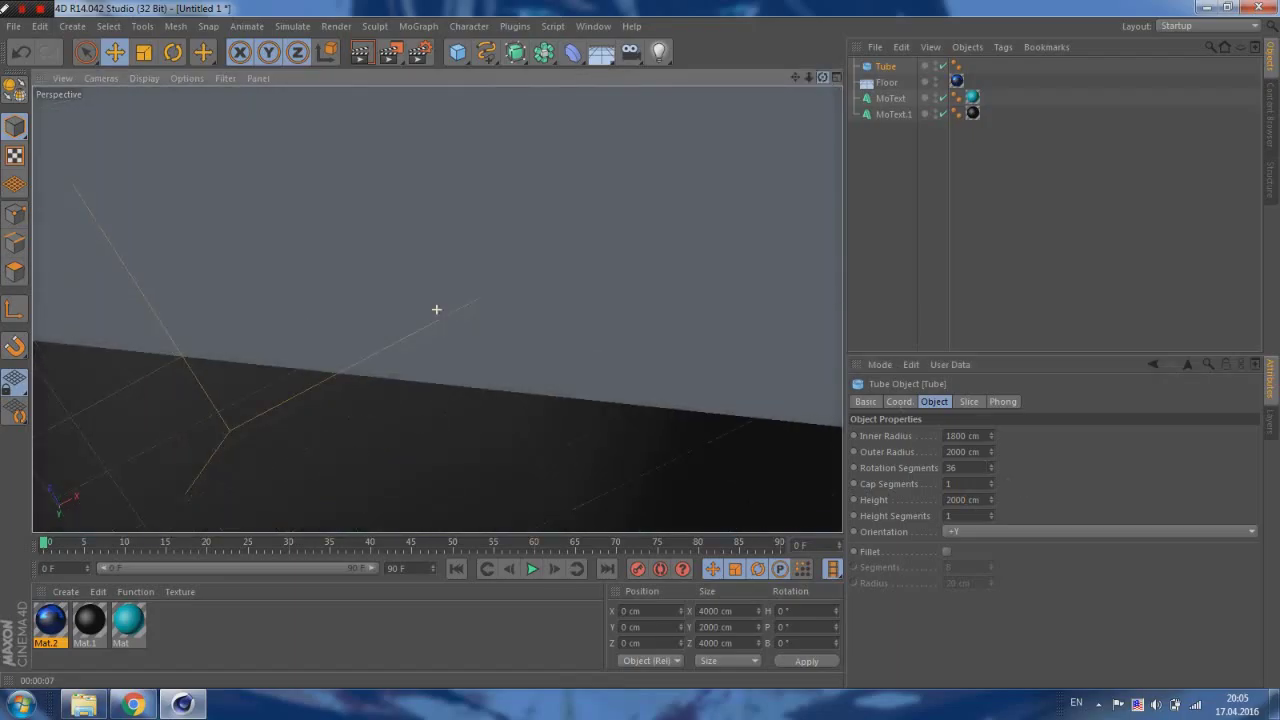
scroll(436, 309, "up", 2)
scroll(437, 309, "down", 3)
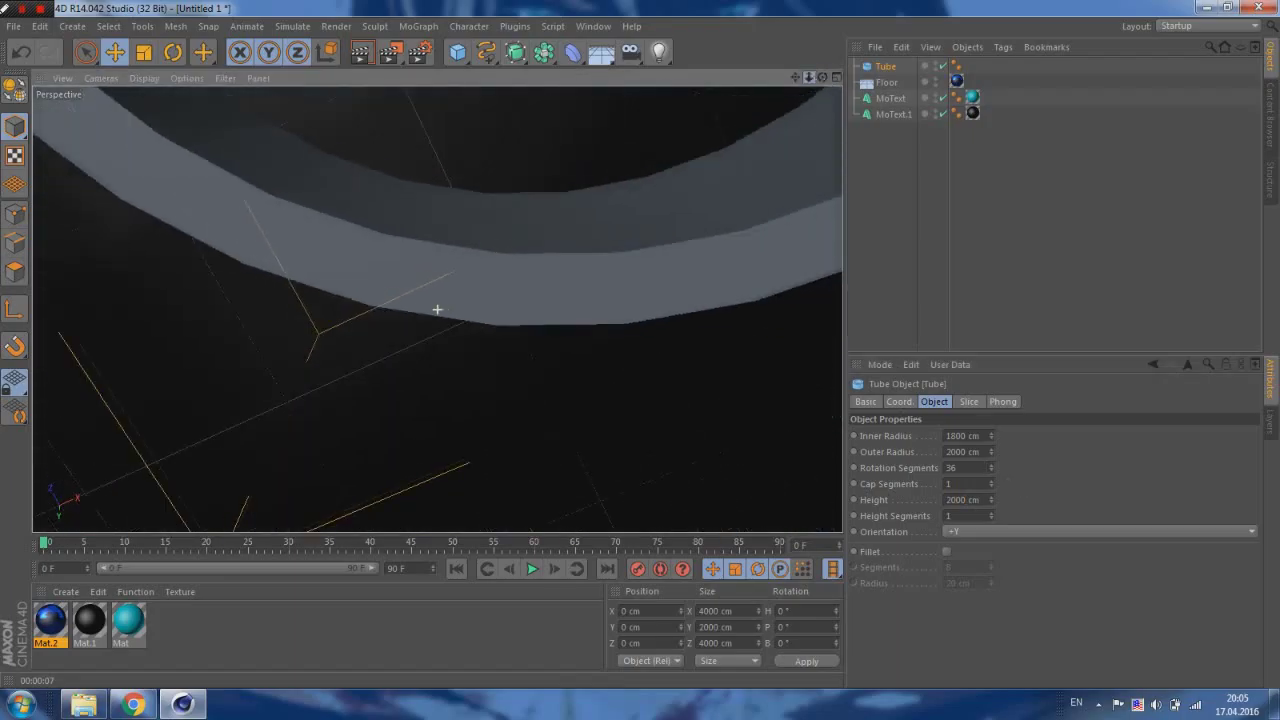
scroll(437, 309, "down", 3)
scroll(437, 309, "down", 2)
mouse_move(436, 309)
left_mouse_down("alt")
mouse_move(449, 309)
mouse_move(436, 309)
left_mouse_up("alt")
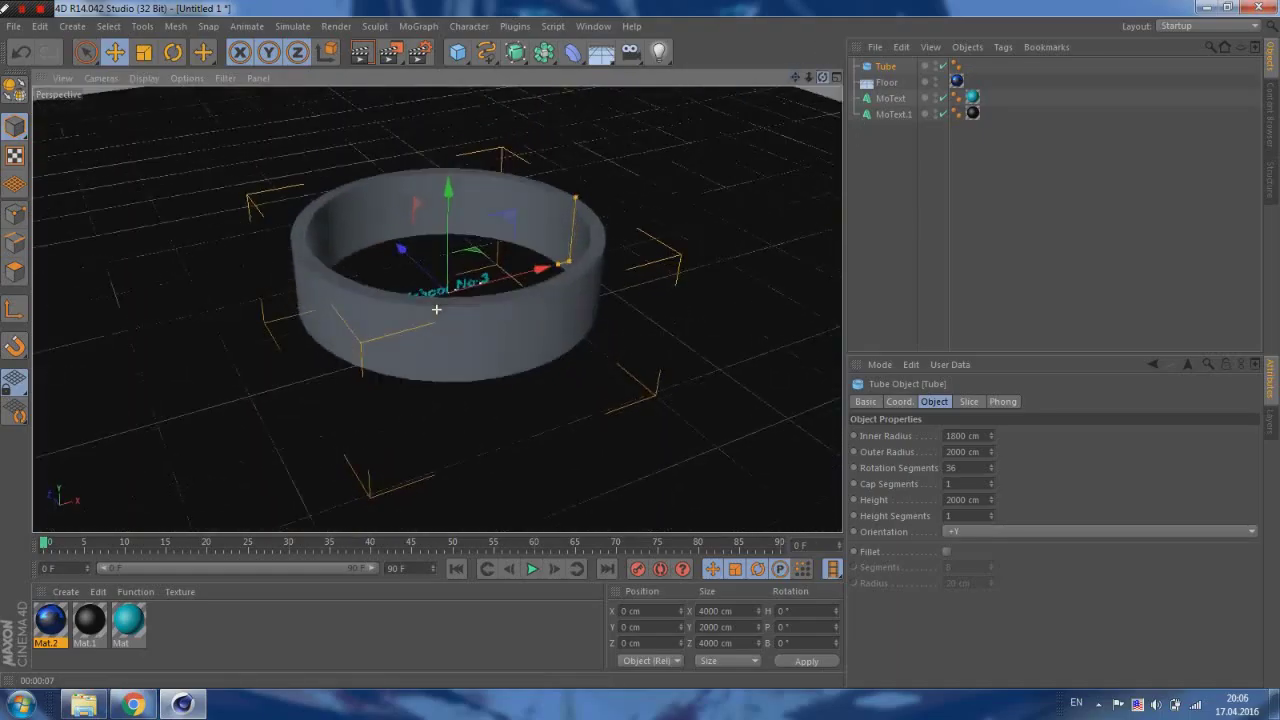
scroll(436, 309, "up", 3)
scroll(436, 309, "up", 3)
scroll(436, 309, "up", 2)
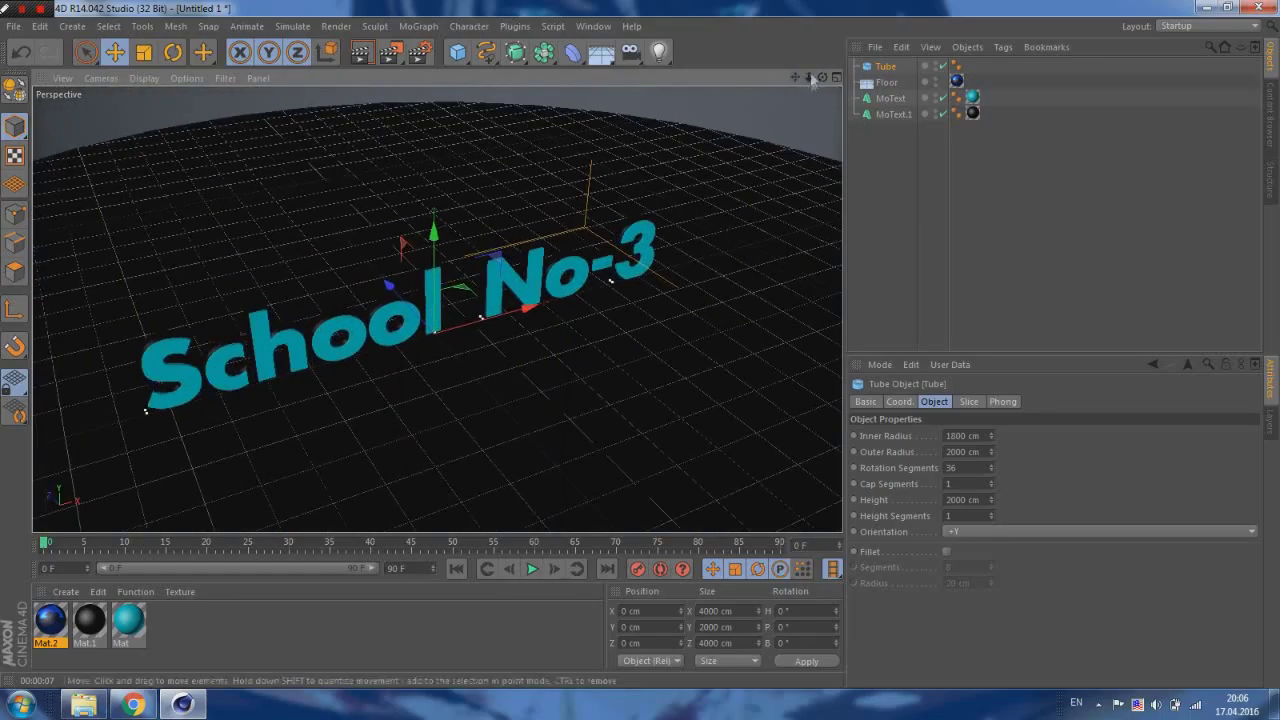
double_click(300, 625)
double_click(50, 620)
- Enable Reflection on Mat.3 and set its texture to Surfaces > Earth
left_click(271, 334)
left_click_drag(600, 166, 525, 168)
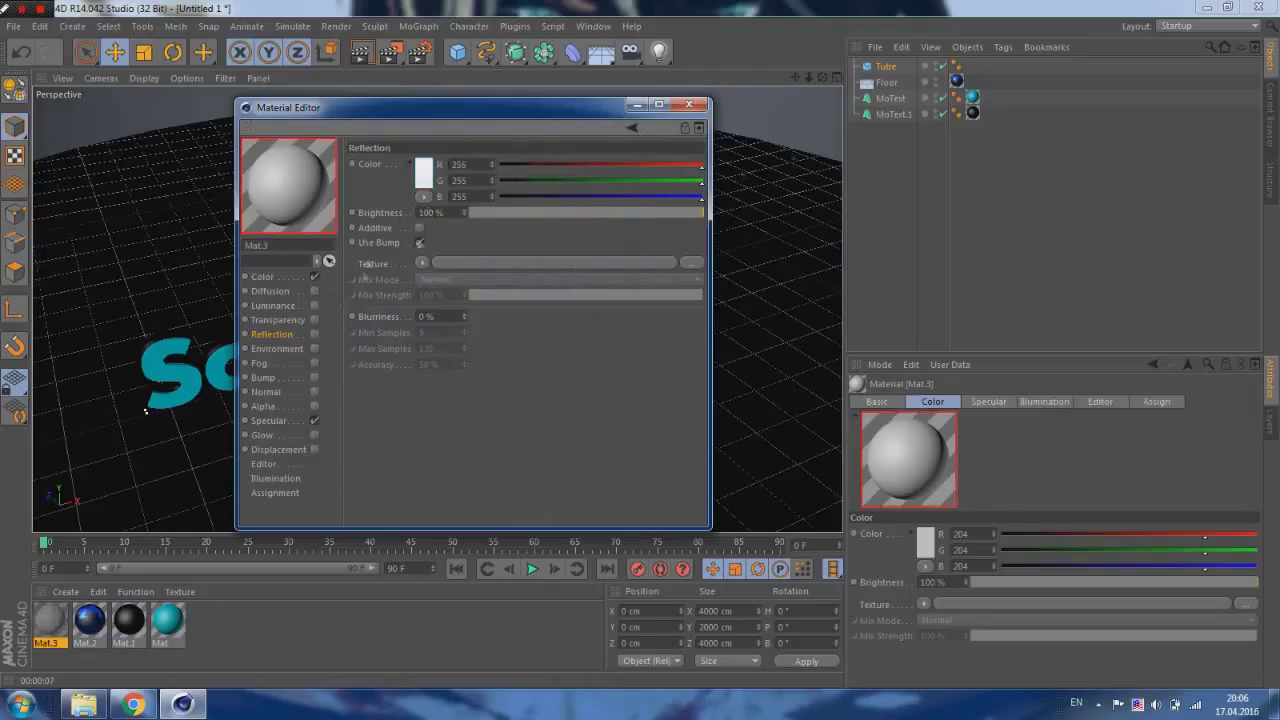
left_click(314, 334)
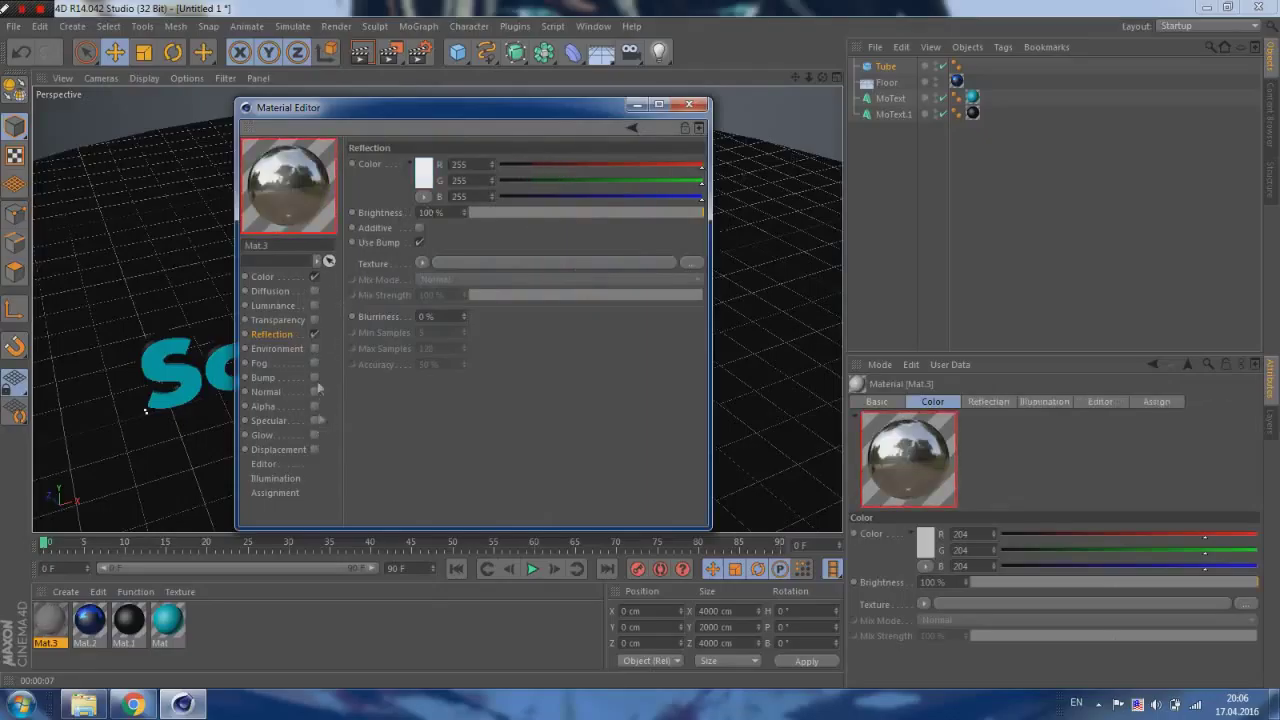
left_click(422, 263)
mouse_move(438, 605)
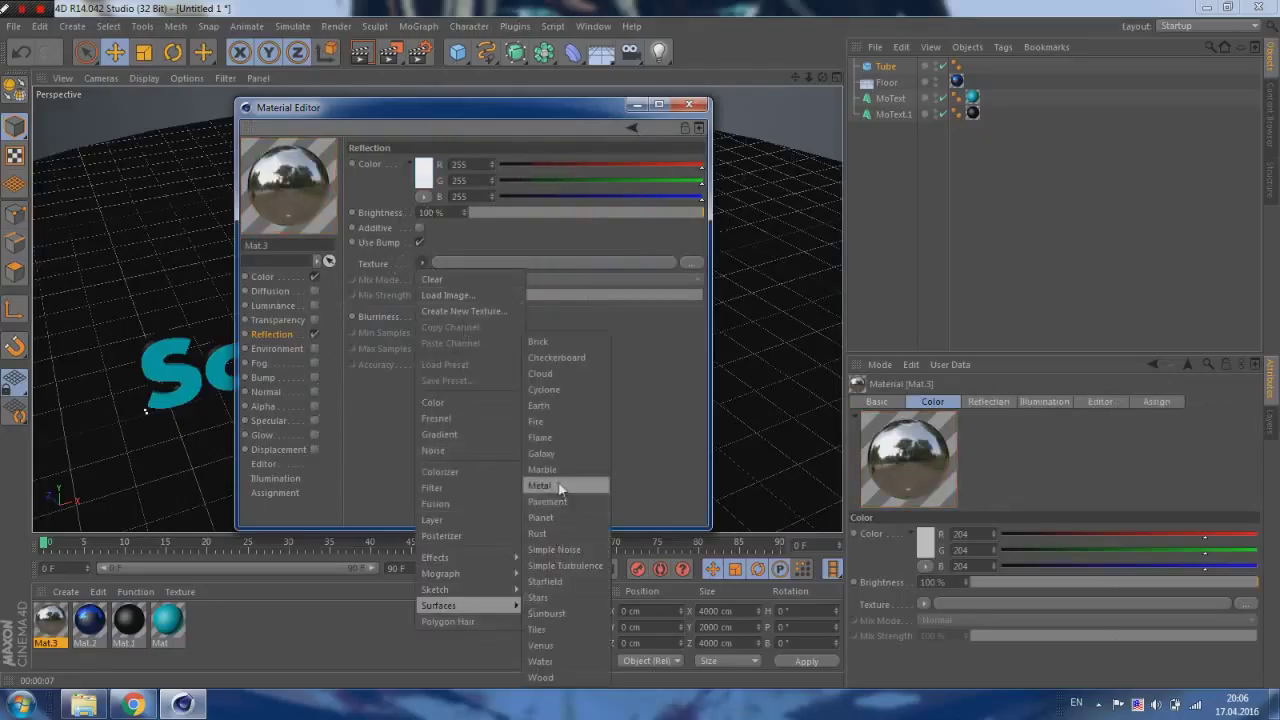
left_click(559, 407)
left_click(688, 104)
- Apply Mat.3 to the Tube and preview the blue wall in the viewport render
left_click_drag(48, 620, 180, 470)
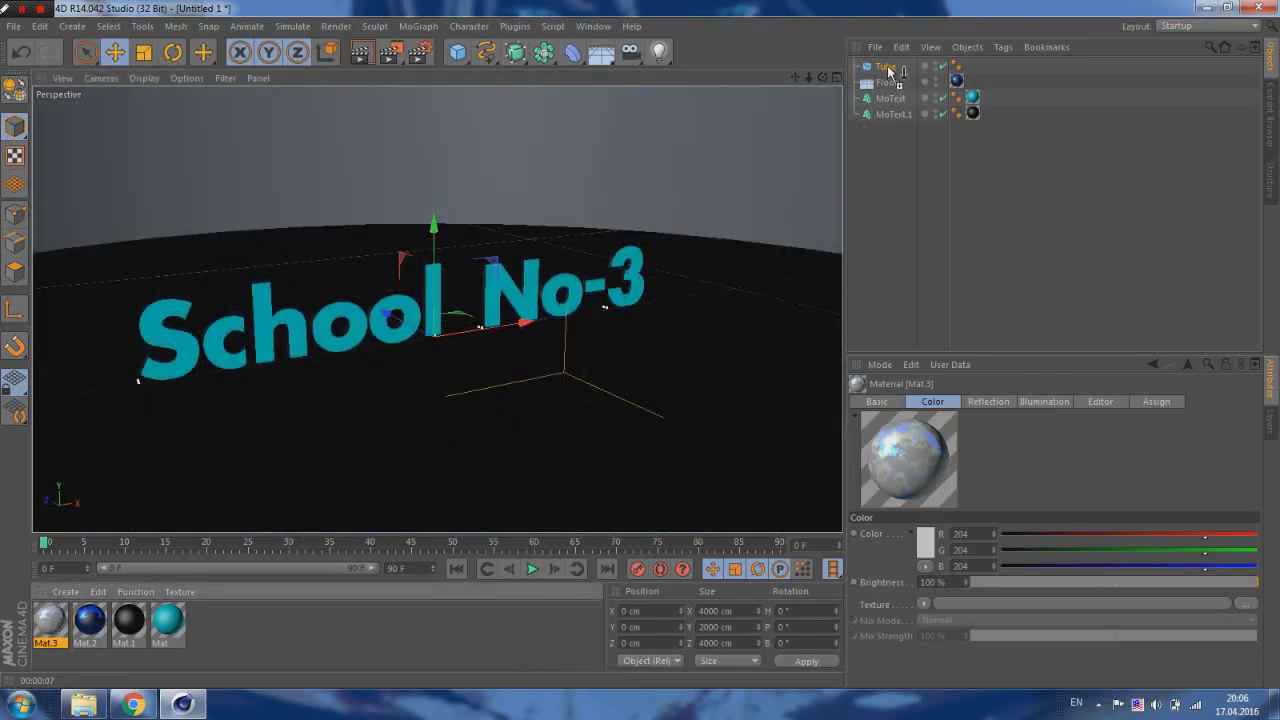
left_click(361, 52)
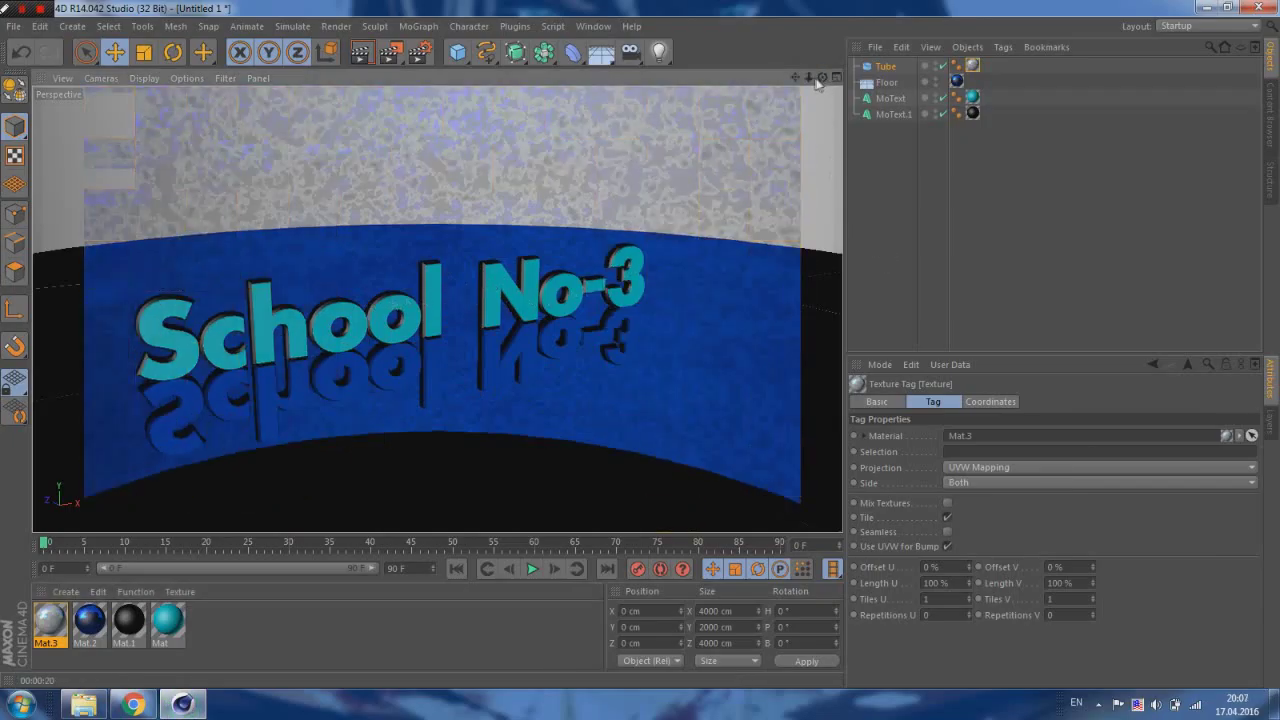
left_click(436, 310)
- Lower Mat.2's reflection brightness and drop its reflection colour's blue to 0, making it black
double_click(89, 620)
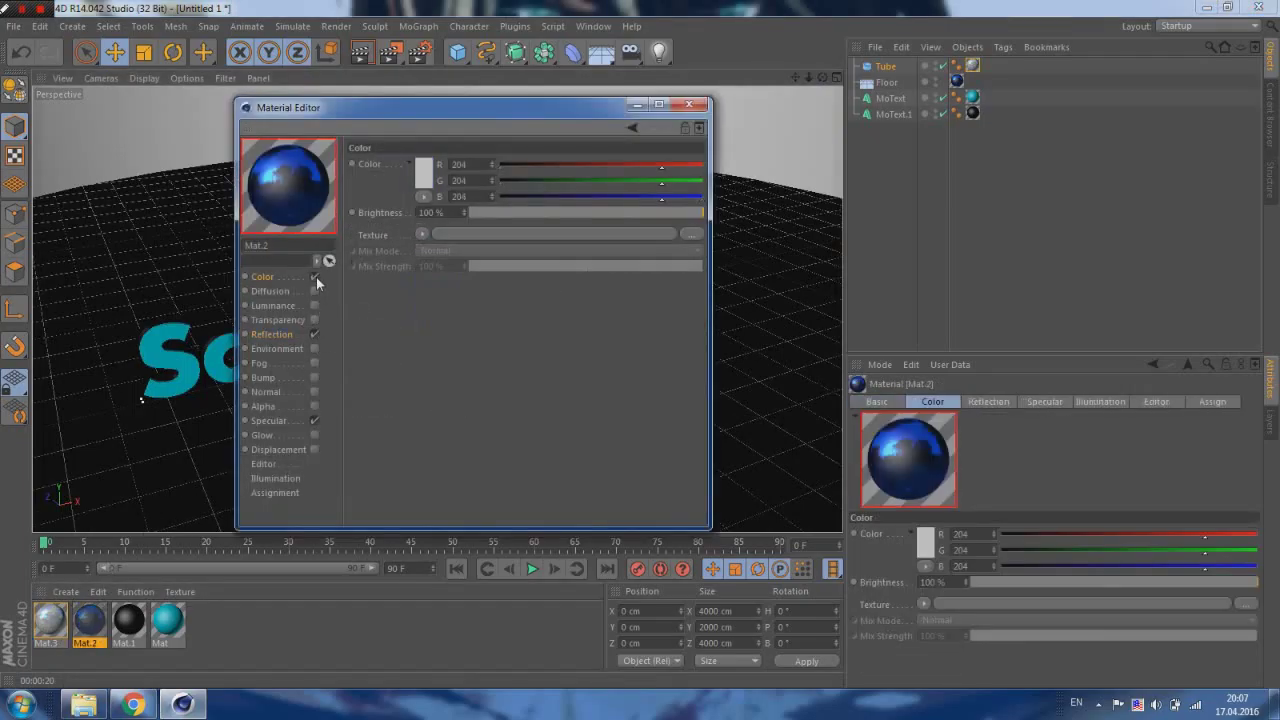
left_click(315, 277)
left_click(282, 334)
mouse_move(529, 213)
left_mouse_down()
mouse_move(512, 214)
mouse_move(700, 213)
left_mouse_up()
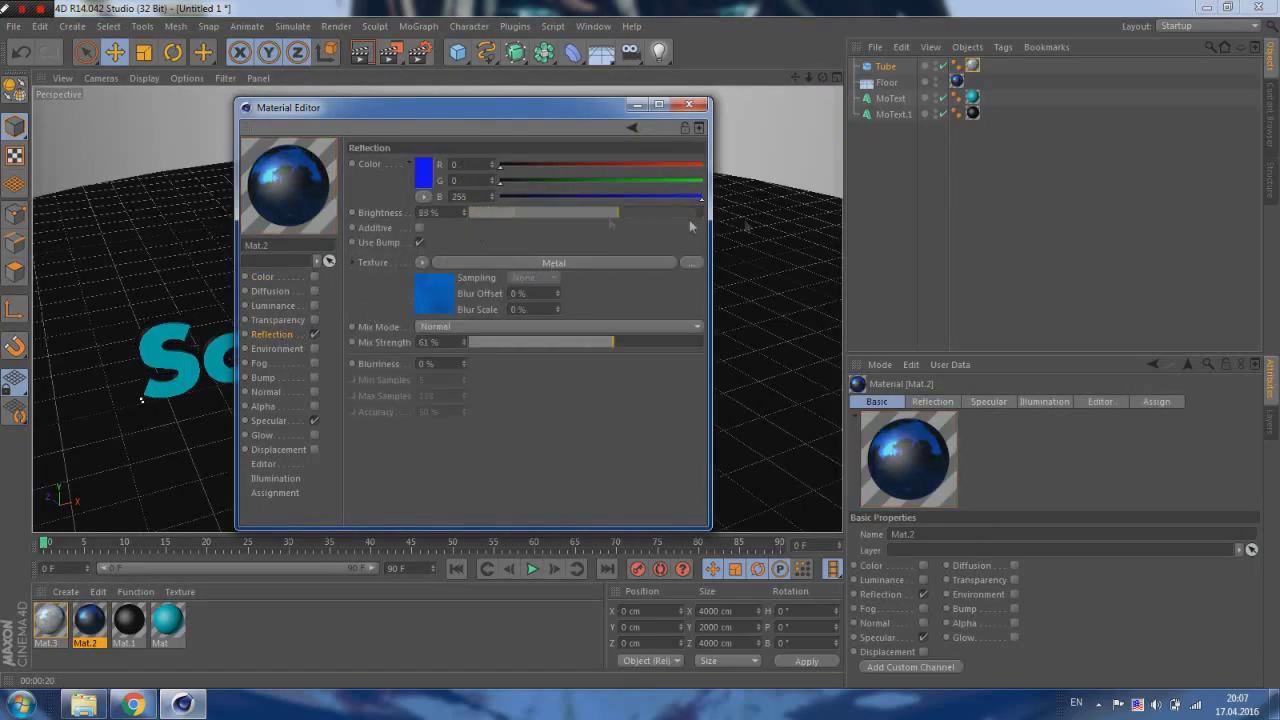
left_click_drag(701, 197, 500, 197)
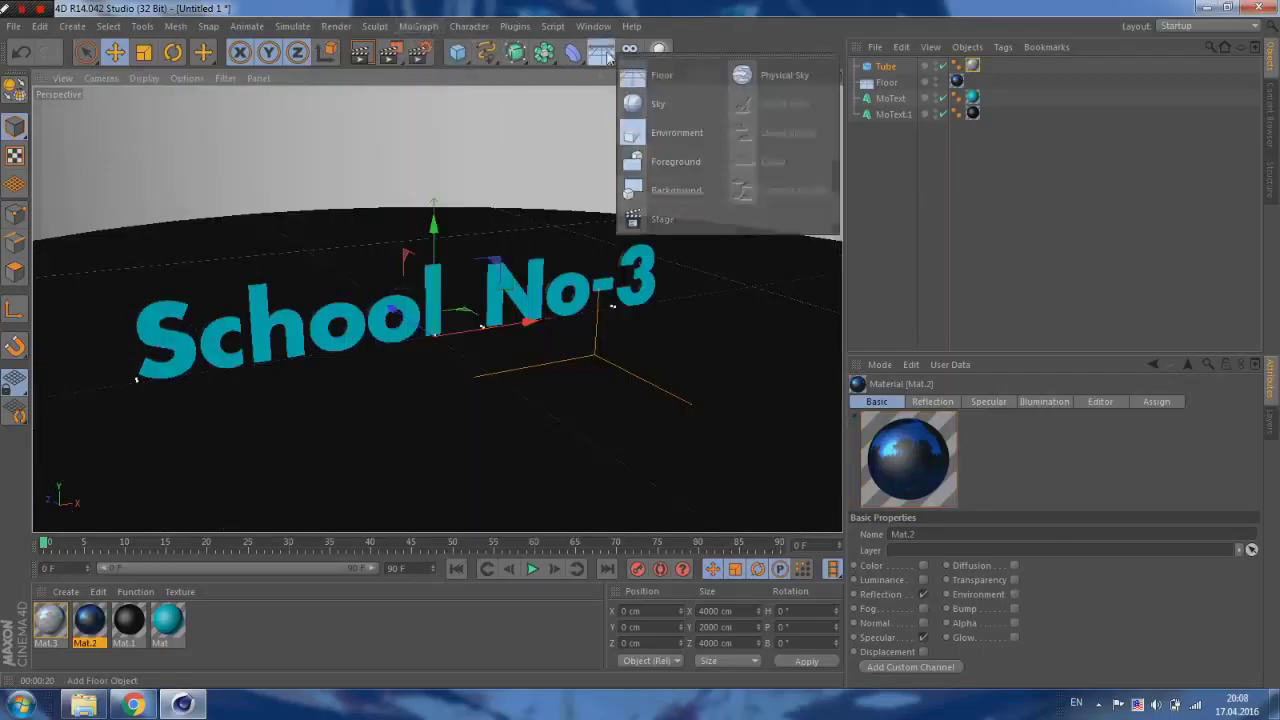
- Add a HyperNURBS object and a Plane primitive to the scene
left_click(515, 52)
left_click(457, 52)
left_click(585, 115)
left_click(866, 402)
left_click(899, 402)
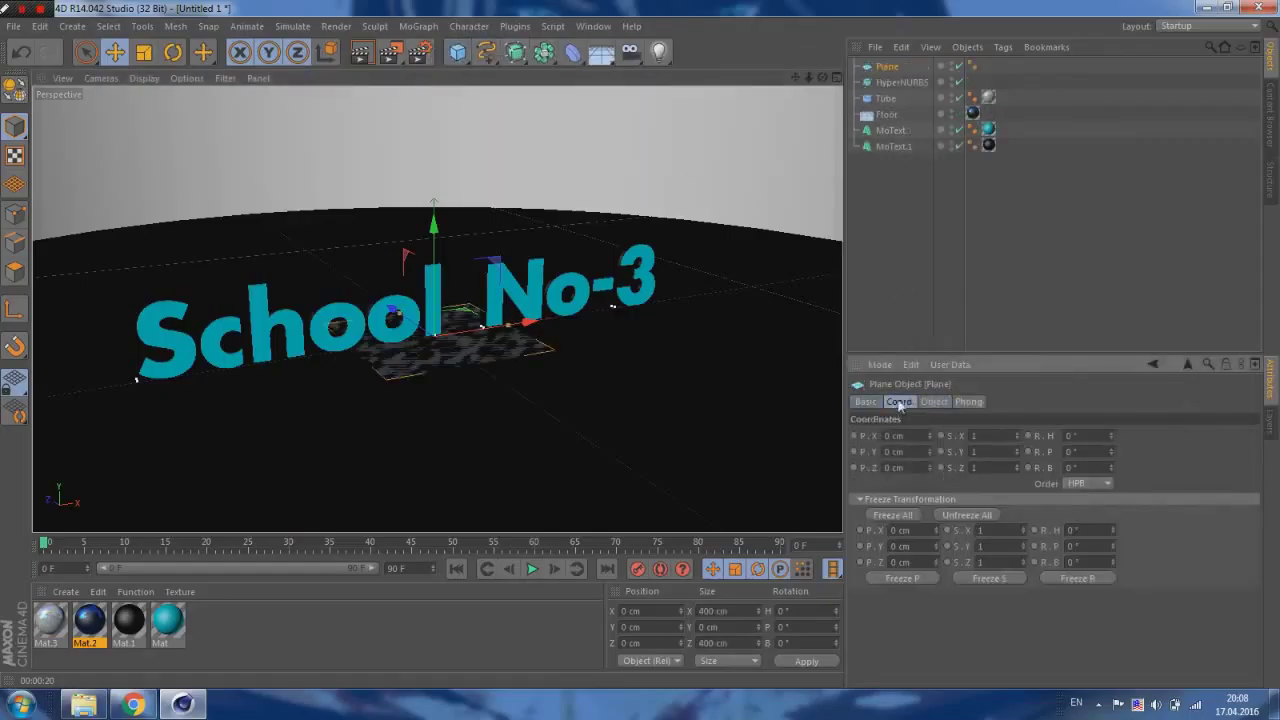
left_click(934, 402)
- Create a MoGraph Cloner with the Plane inside it
left_click(418, 26)
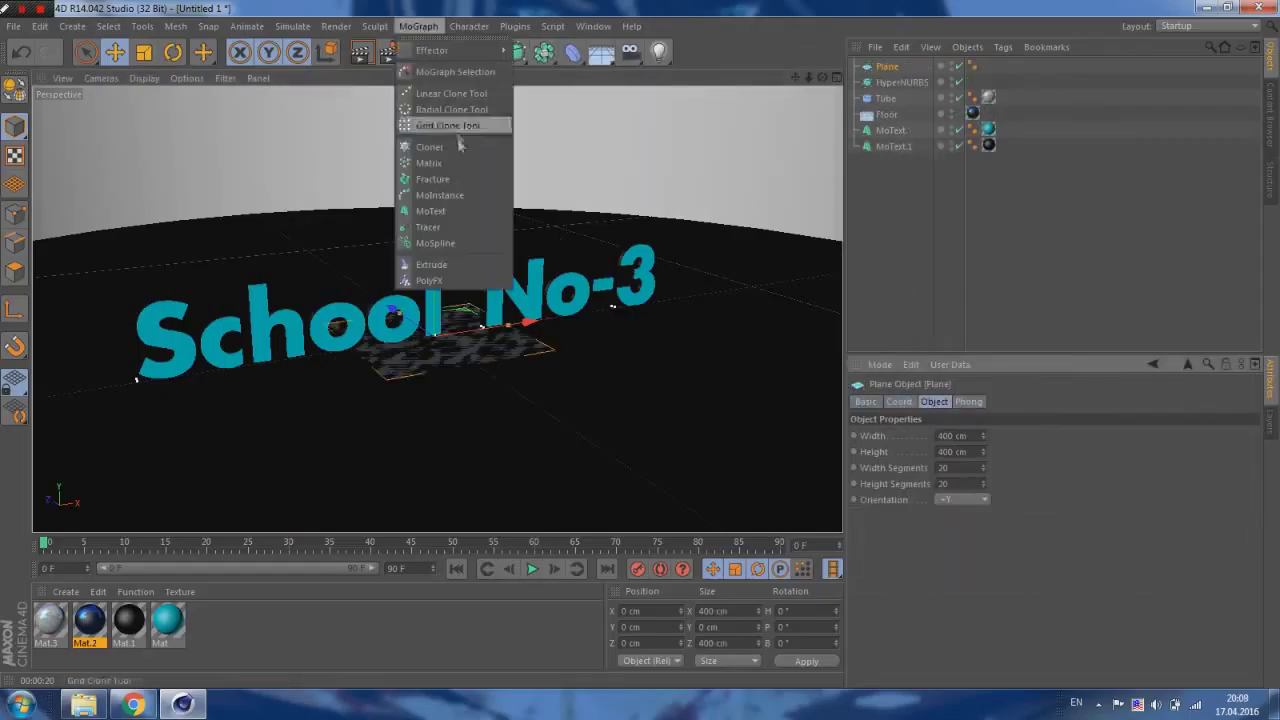
left_click(458, 170, "alt")
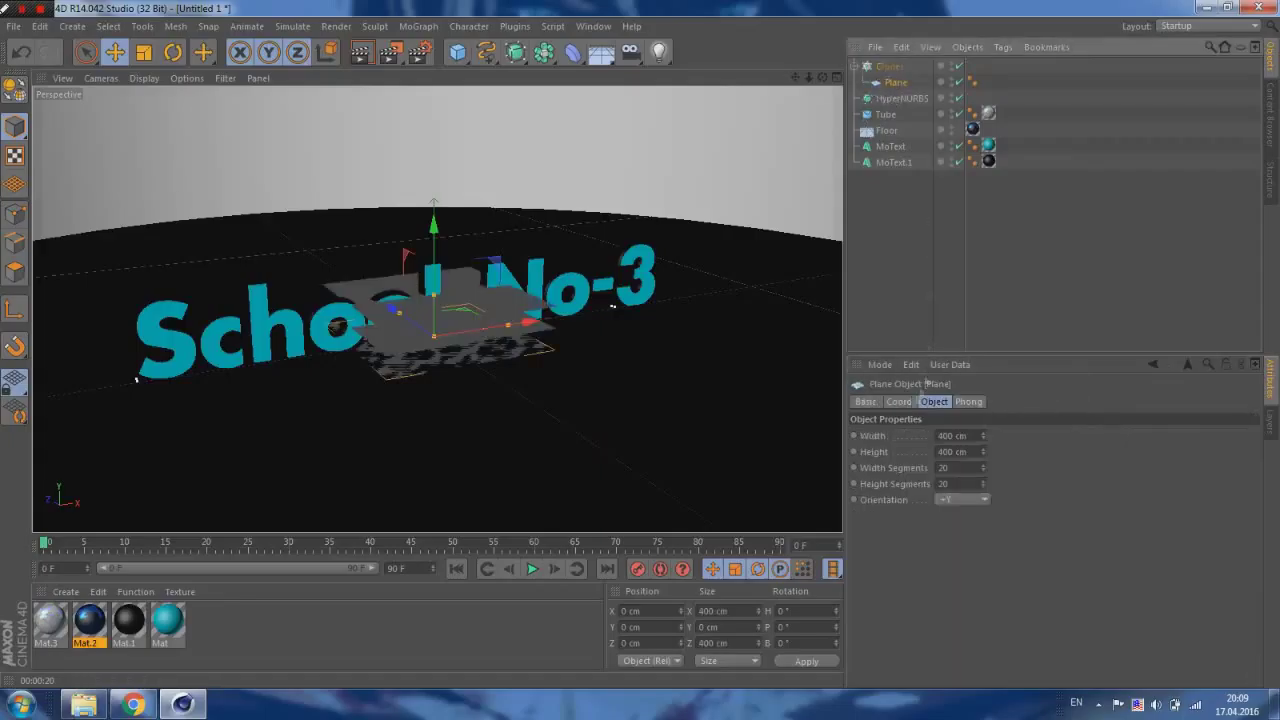
left_click(899, 402)
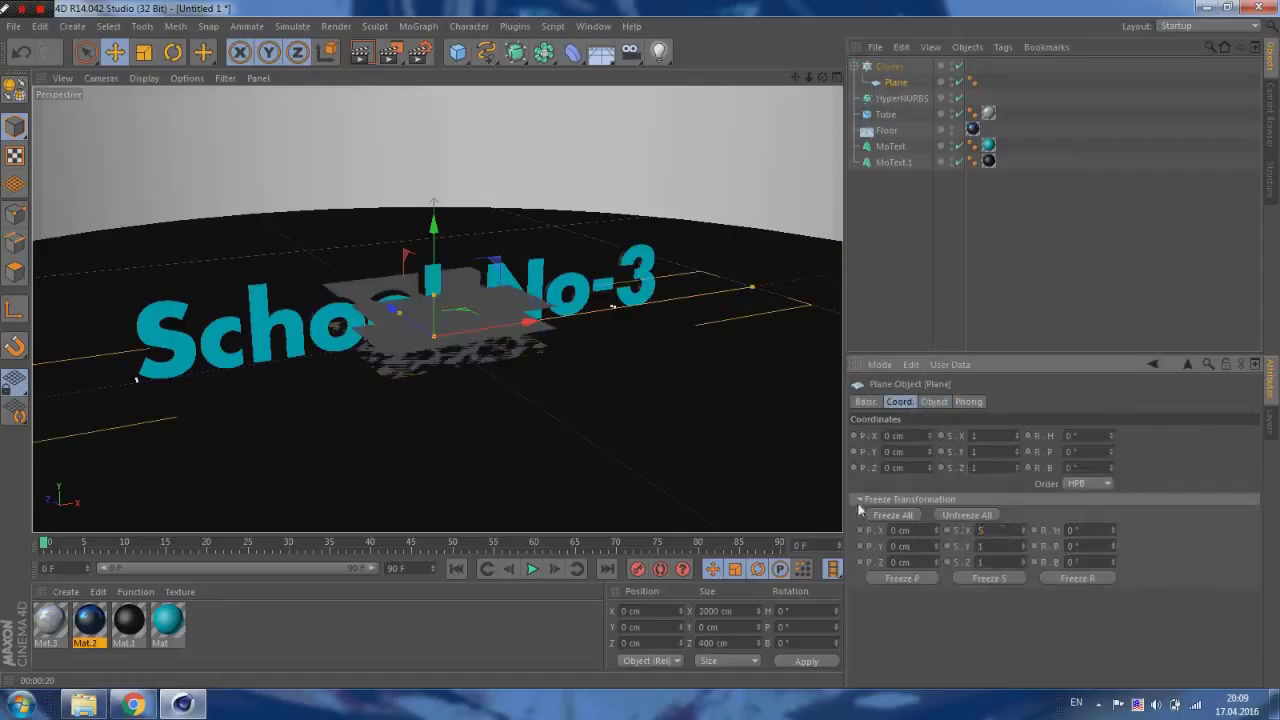
left_click(865, 401)
left_click(898, 401)
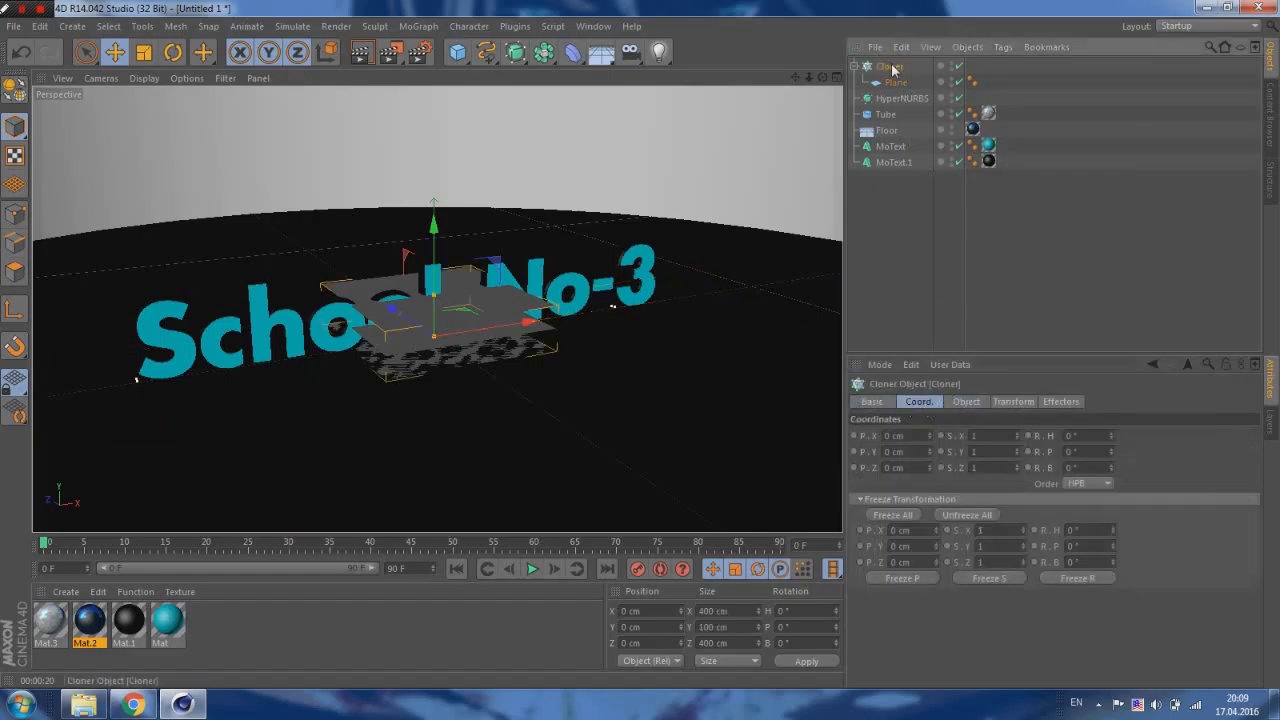
- Make material Mat.4 with Luminance on and Diffusion off, and apply it to the Cloner
left_click(889, 66)
scroll(440, 400, "up", 3)
double_click(250, 620)
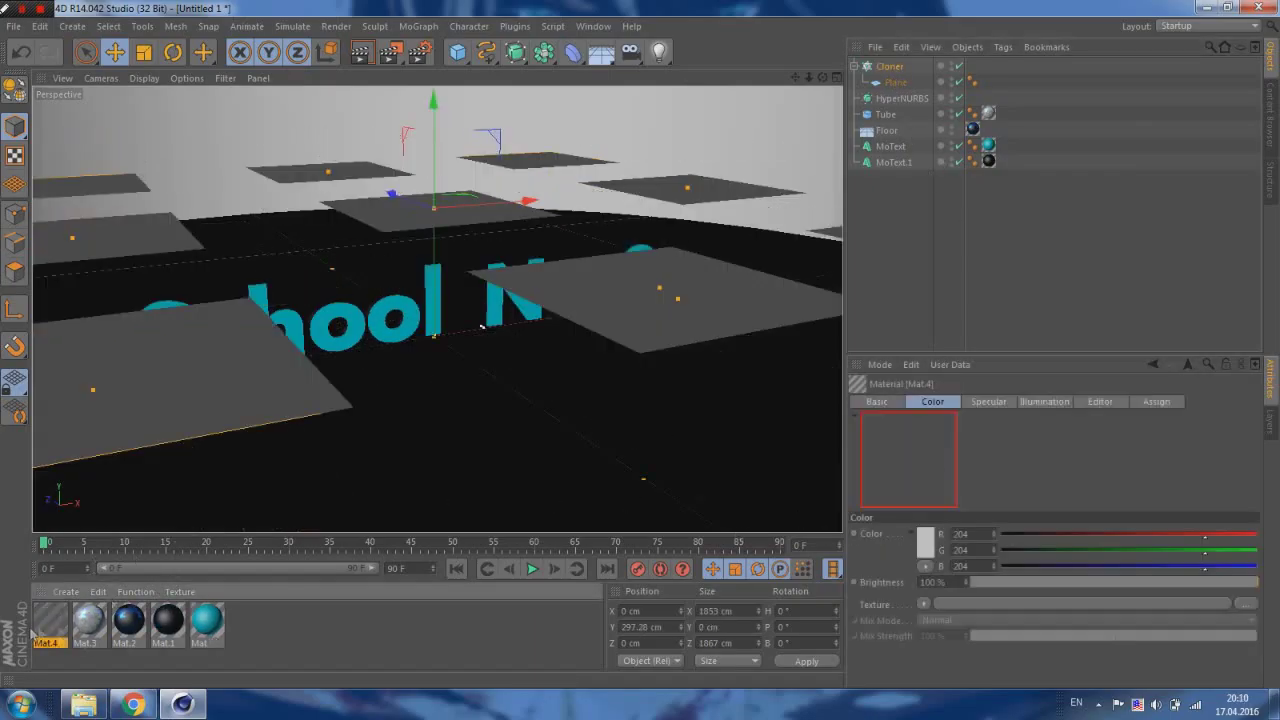
double_click(50, 620)
left_click(315, 305)
left_click(315, 291)
left_click(315, 291)
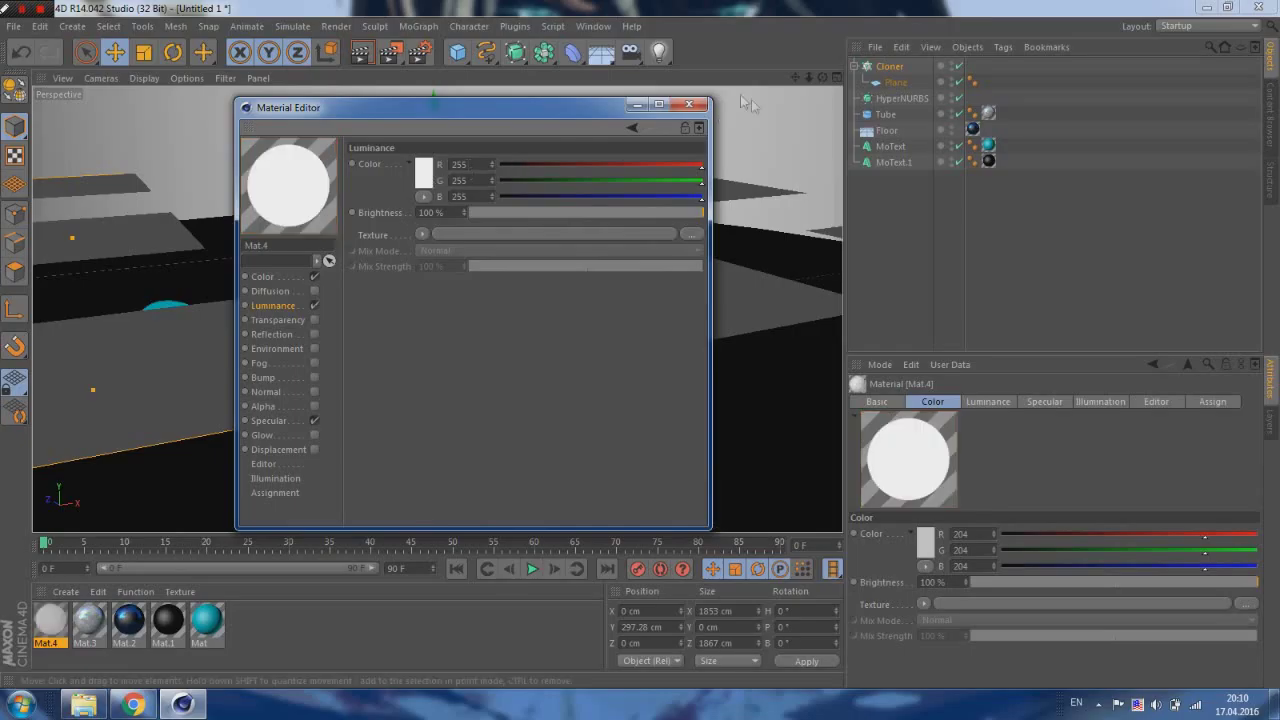
left_click(689, 104)
left_click_drag(897, 72, 890, 67)
- Rotate the Cloner to about H 45.183°, P -8.63°, B 17.152° to tilt the planes
mouse_move(450, 300)
left_mouse_down("alt")
mouse_move(445, 230)
mouse_move(445, 312)
left_mouse_up("alt")
scroll(445, 225, "down", 5)
scroll(437, 311, "up", 3)
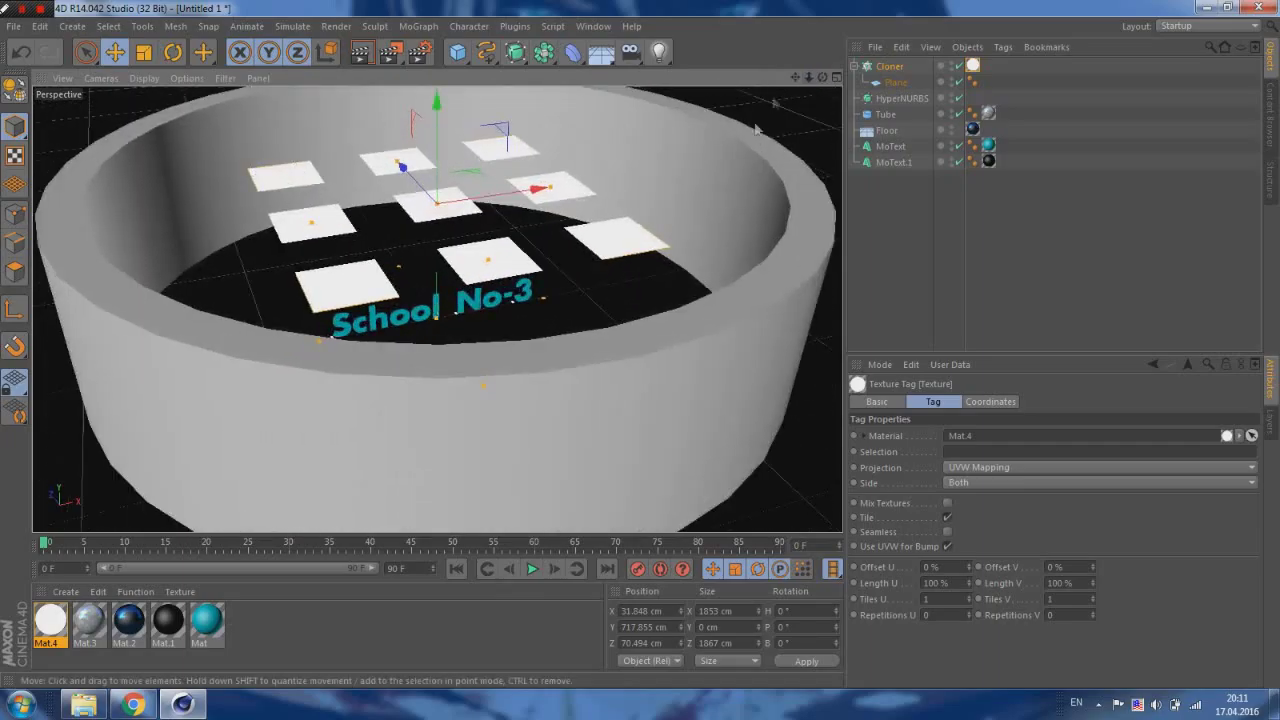
left_click(87, 53)
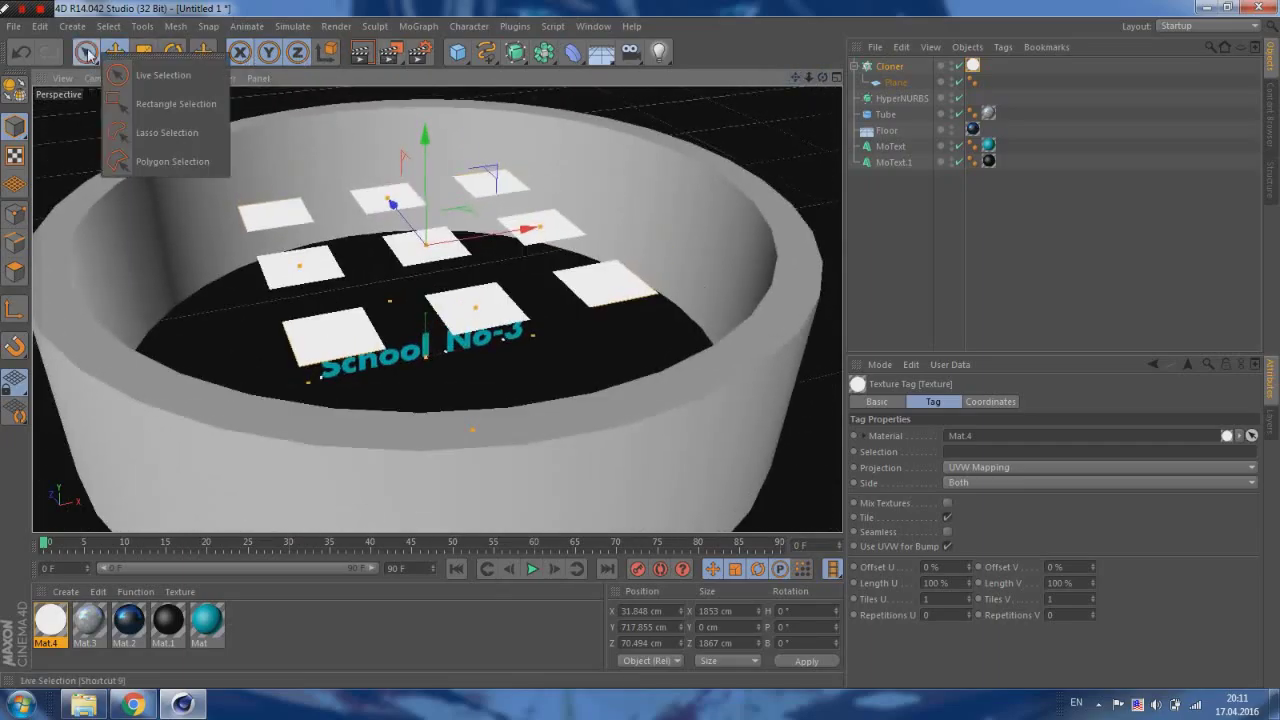
left_click(173, 52)
mouse_move(425, 290)
left_mouse_down()
mouse_move(425, 235)
mouse_move(493, 186)
mouse_move(288, 151)
left_mouse_up()
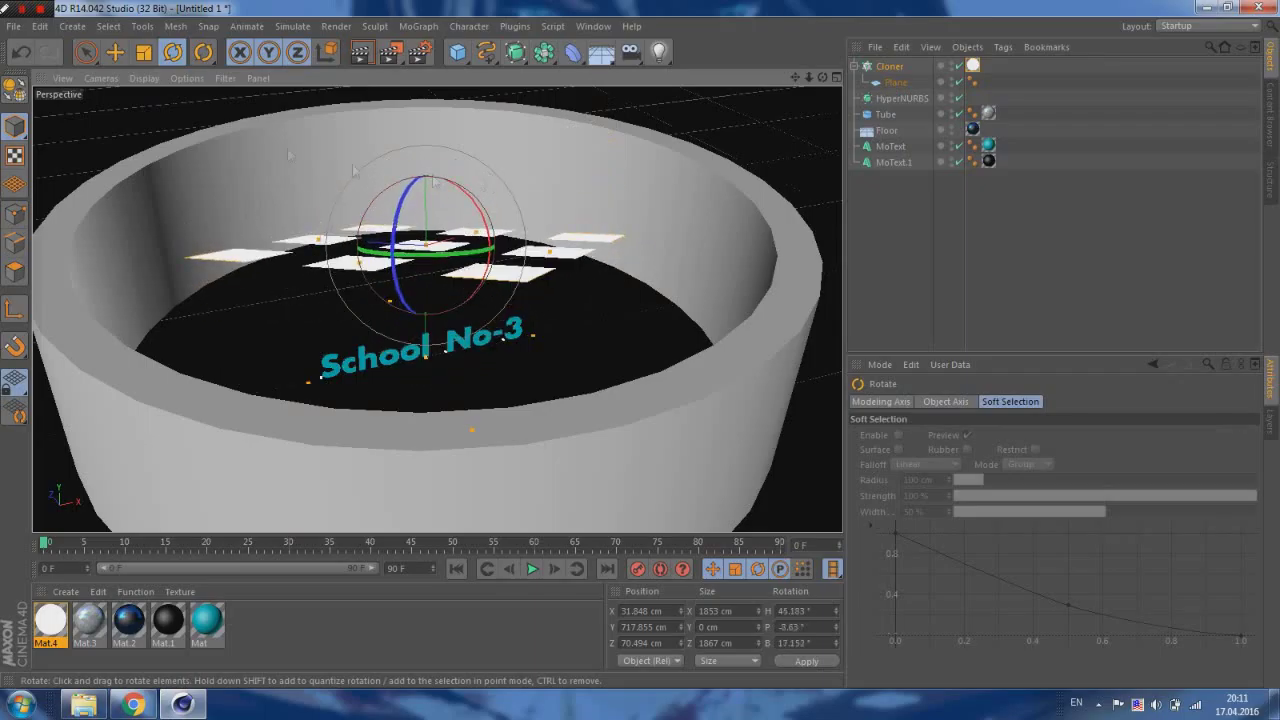
left_click(87, 53)
- Render a viewport preview of the tilted glowing panels above the text
scroll(436, 309, "up", 5)
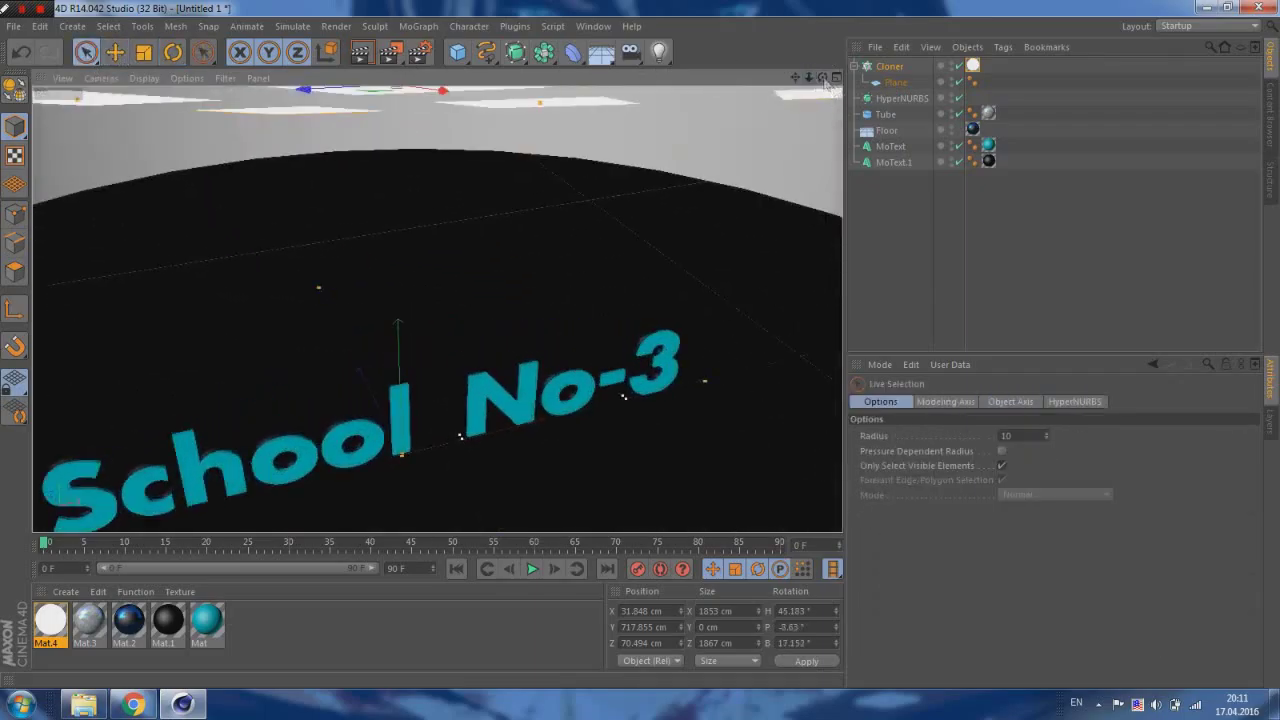
scroll(436, 309, "up", 2)
mouse_move(809, 77)
left_mouse_down()
mouse_move(790, 95)
mouse_move(810, 90)
left_mouse_up()
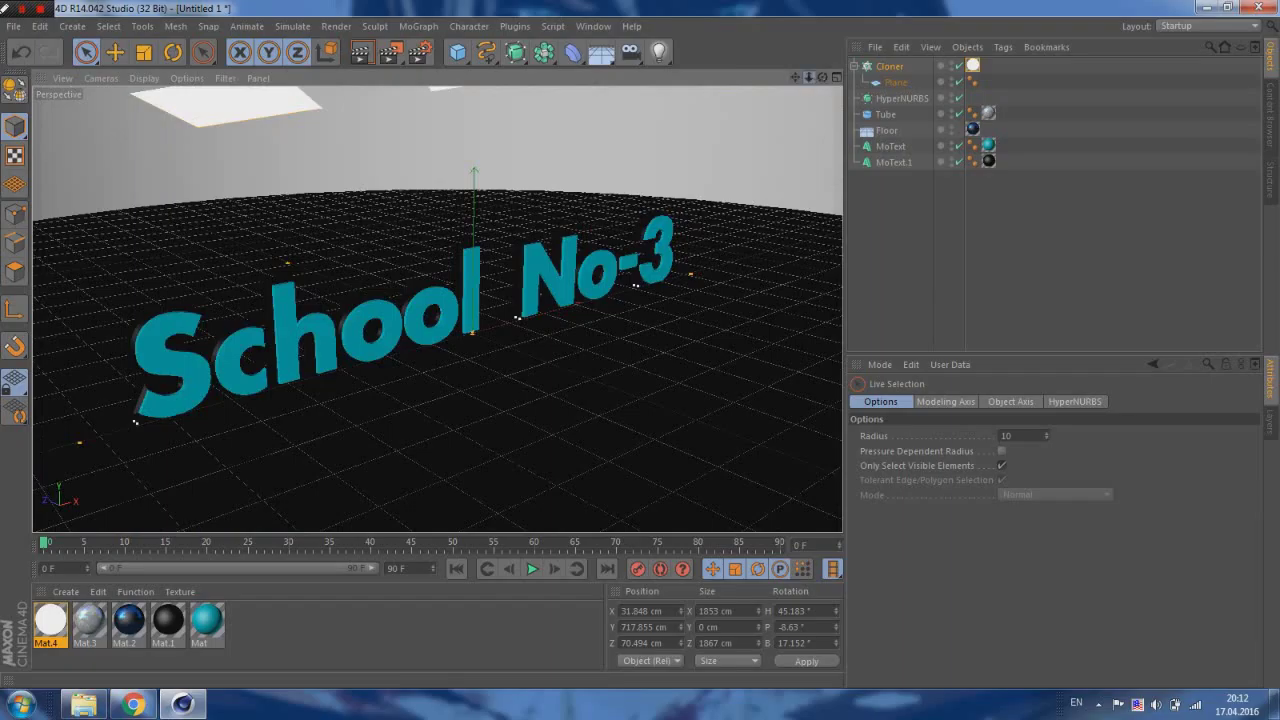
left_click(368, 54)
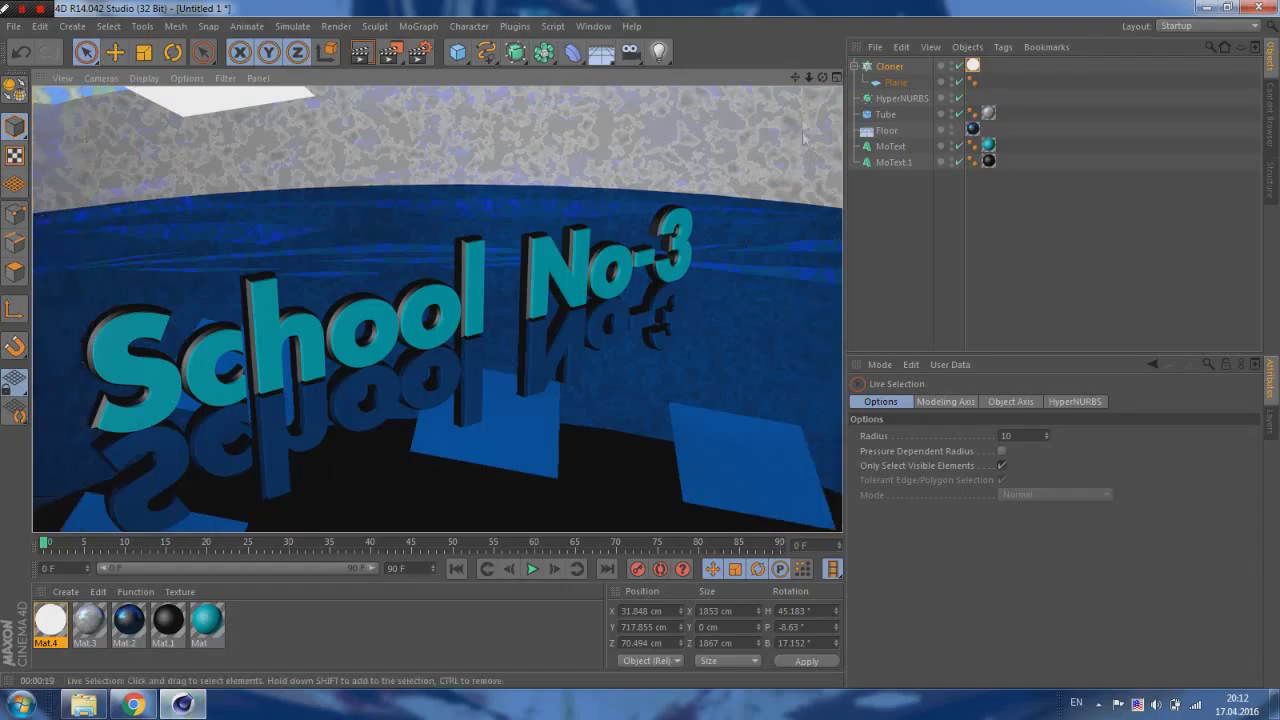
left_click_drag(420, 300, 400, 250, "alt")
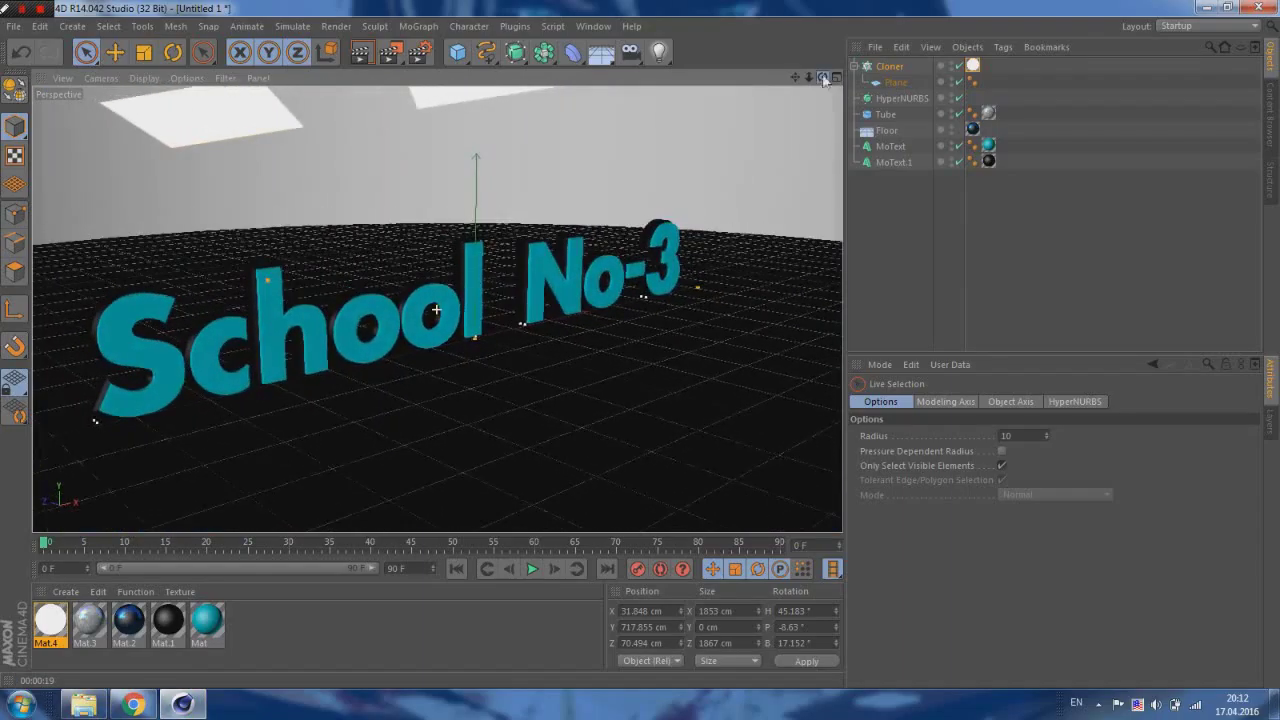
- Add a MoText with the author byline, centre-aligned with smaller letters
left_click(418, 26)
left_click(466, 212)
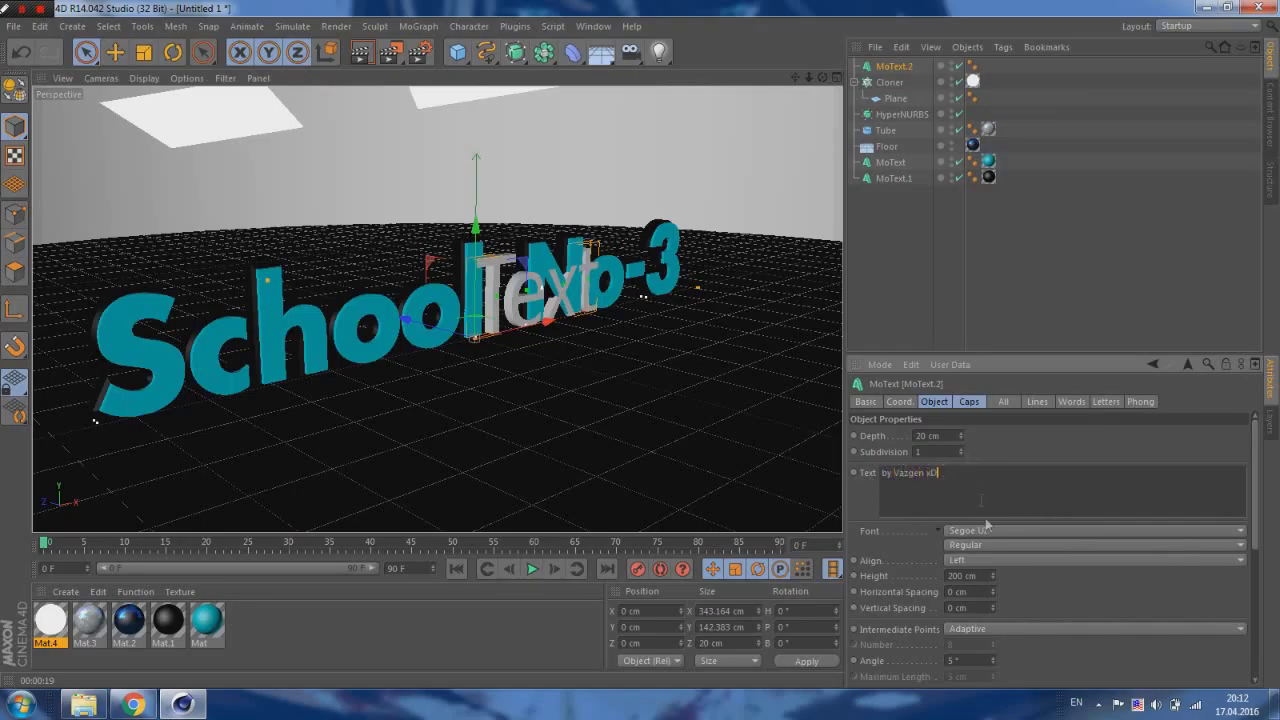
left_click(995, 573)
left_click(991, 593)
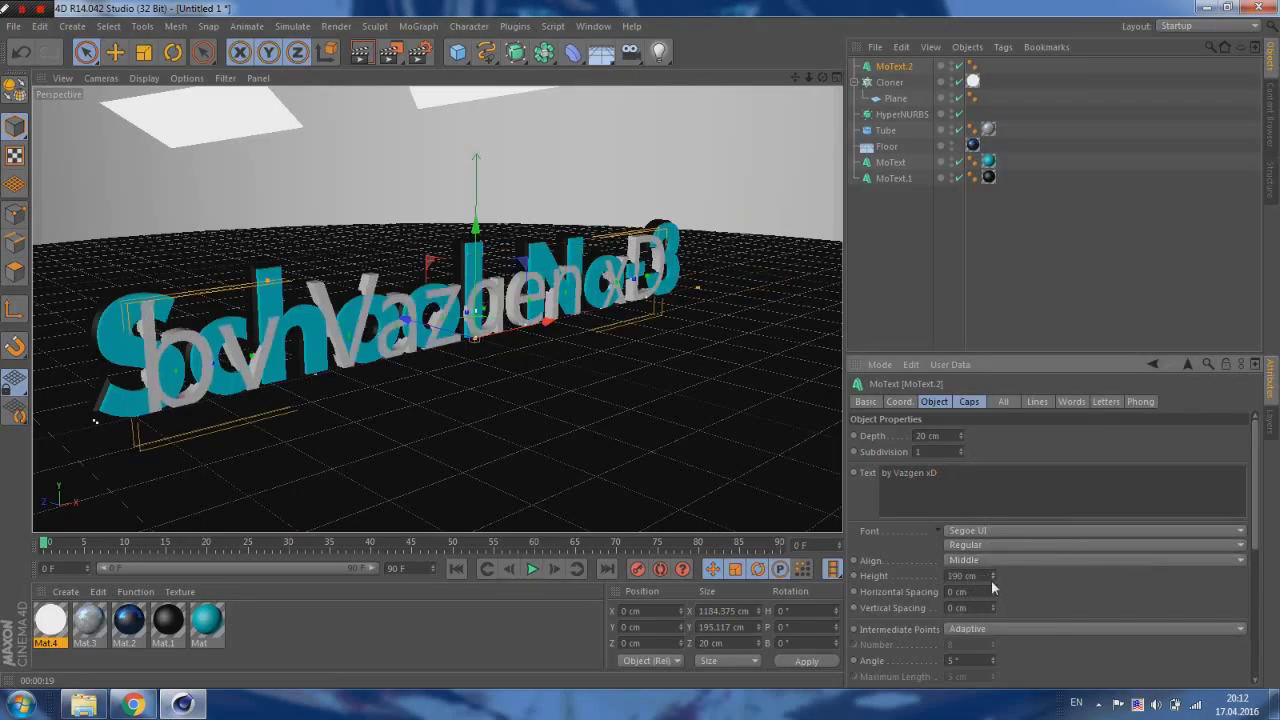
left_click_drag(991, 577, 1069, 589)
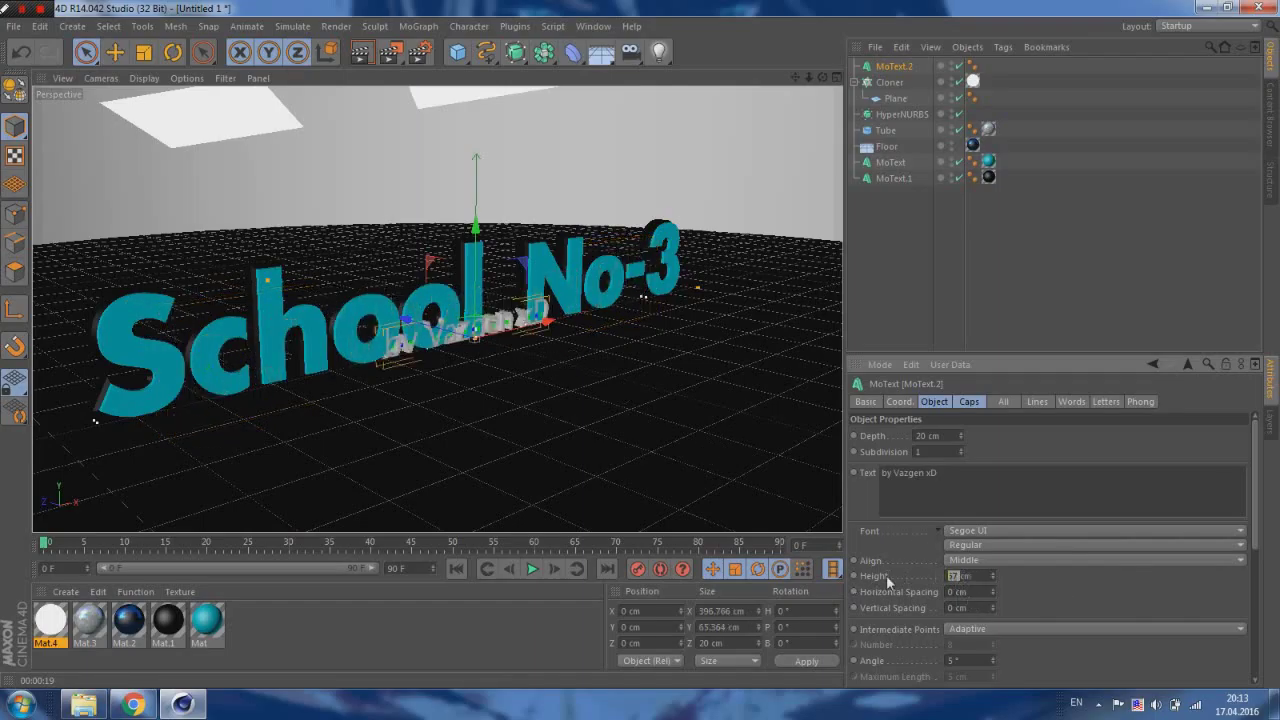
- Set the byline height to 60 cm, place it below School No-3, apply Mat.1, and preview
key("e")
mouse_move(455, 335)
left_mouse_down()
mouse_move(560, 270)
mouse_move(640, 330)
mouse_move(670, 318)
mouse_move(705, 345)
left_mouse_up()
key("e")
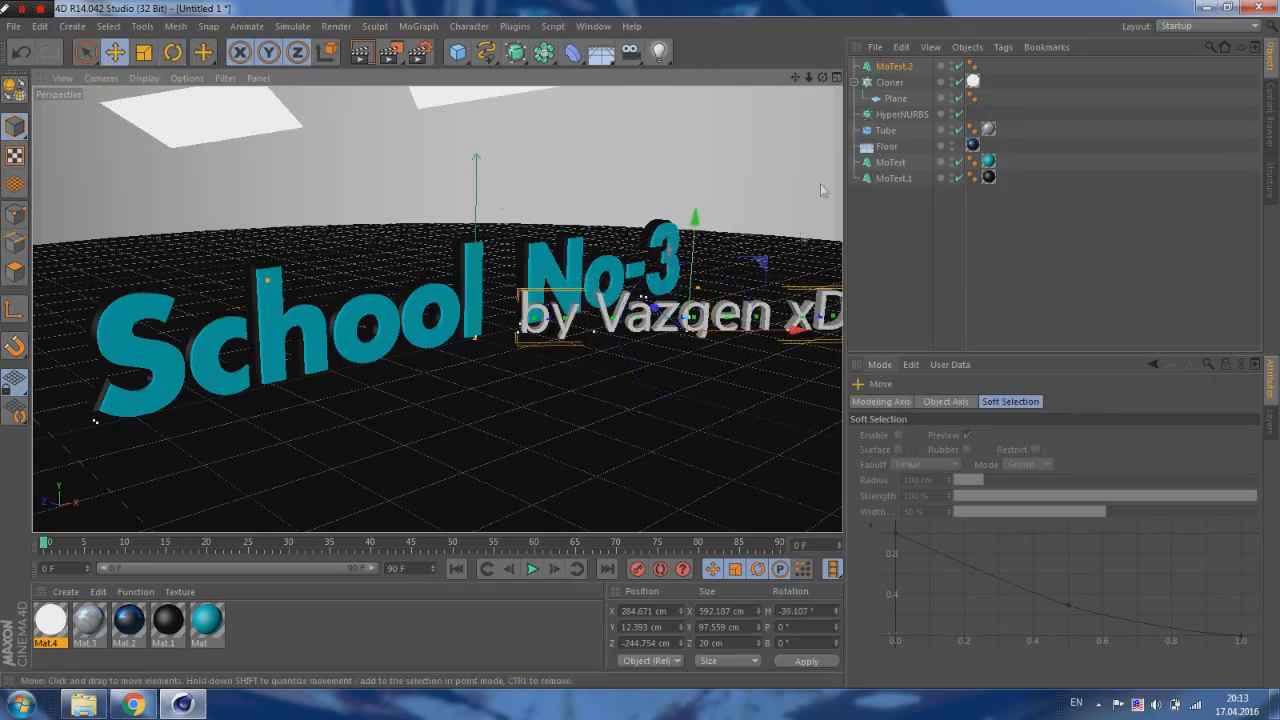
left_click(893, 66)
type("0")
key("Return")
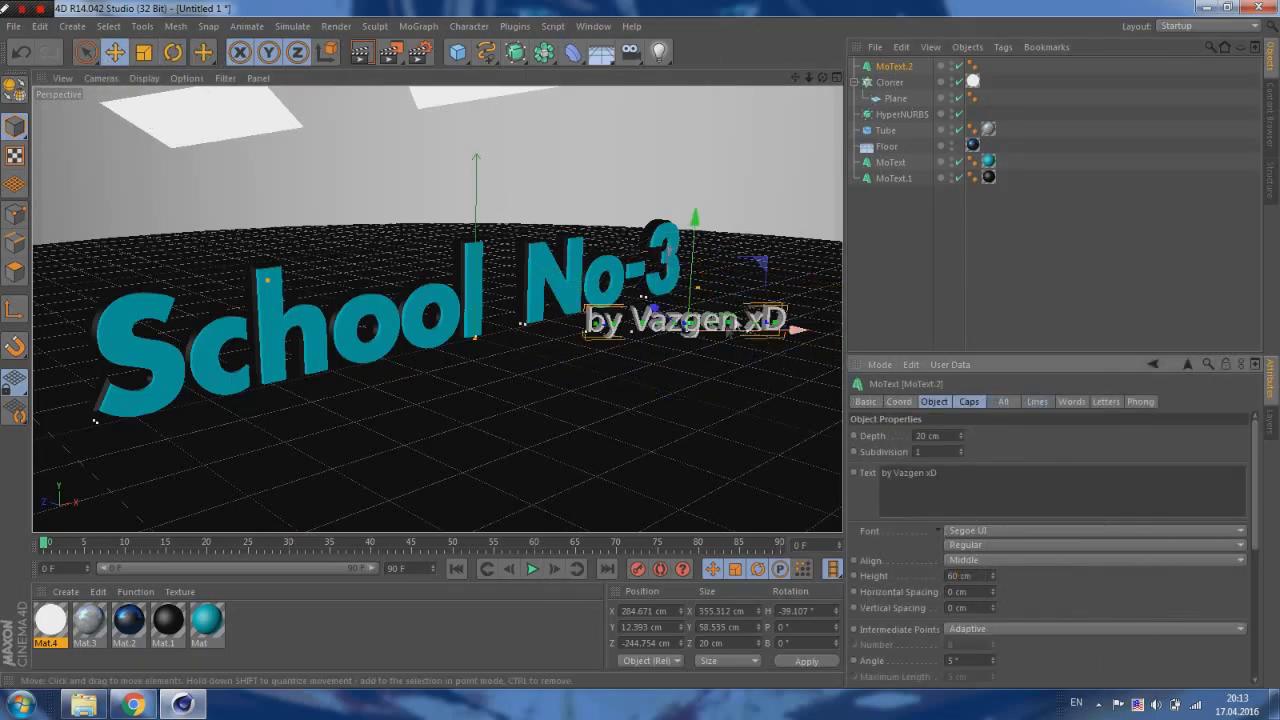
left_click_drag(650, 255, 743, 290)
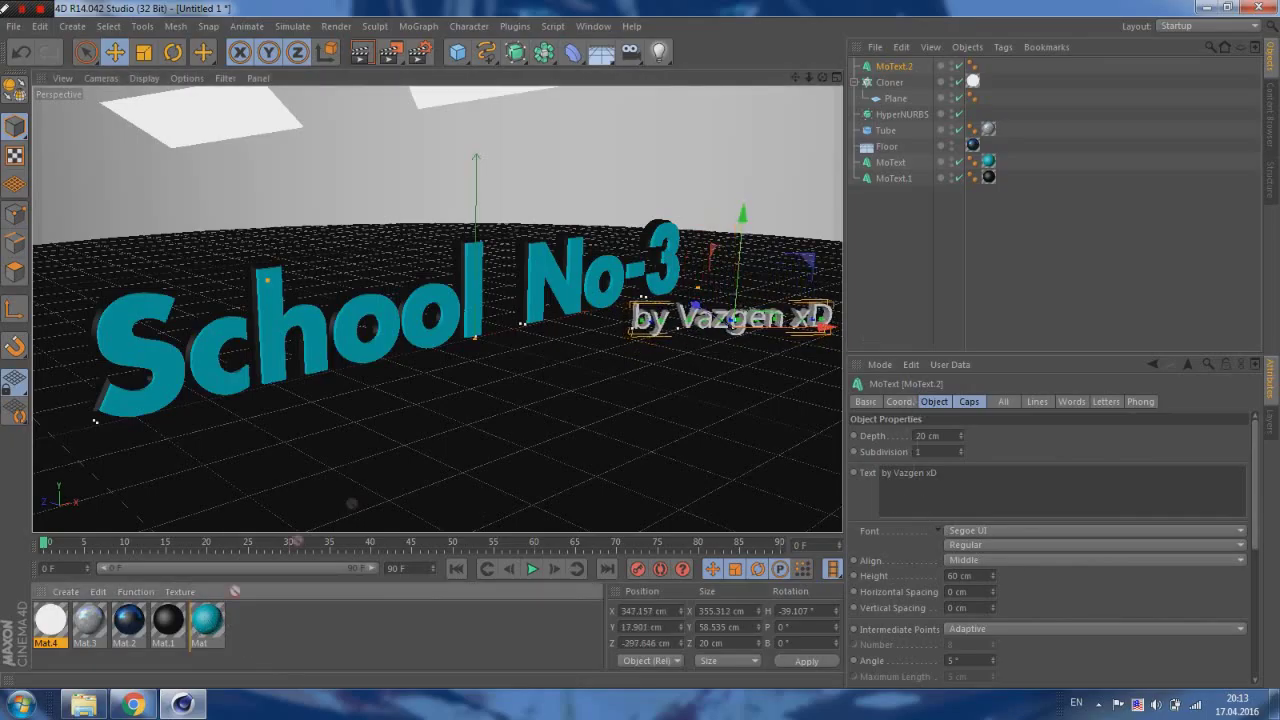
left_click_drag(168, 620, 905, 66)
left_click(362, 53)
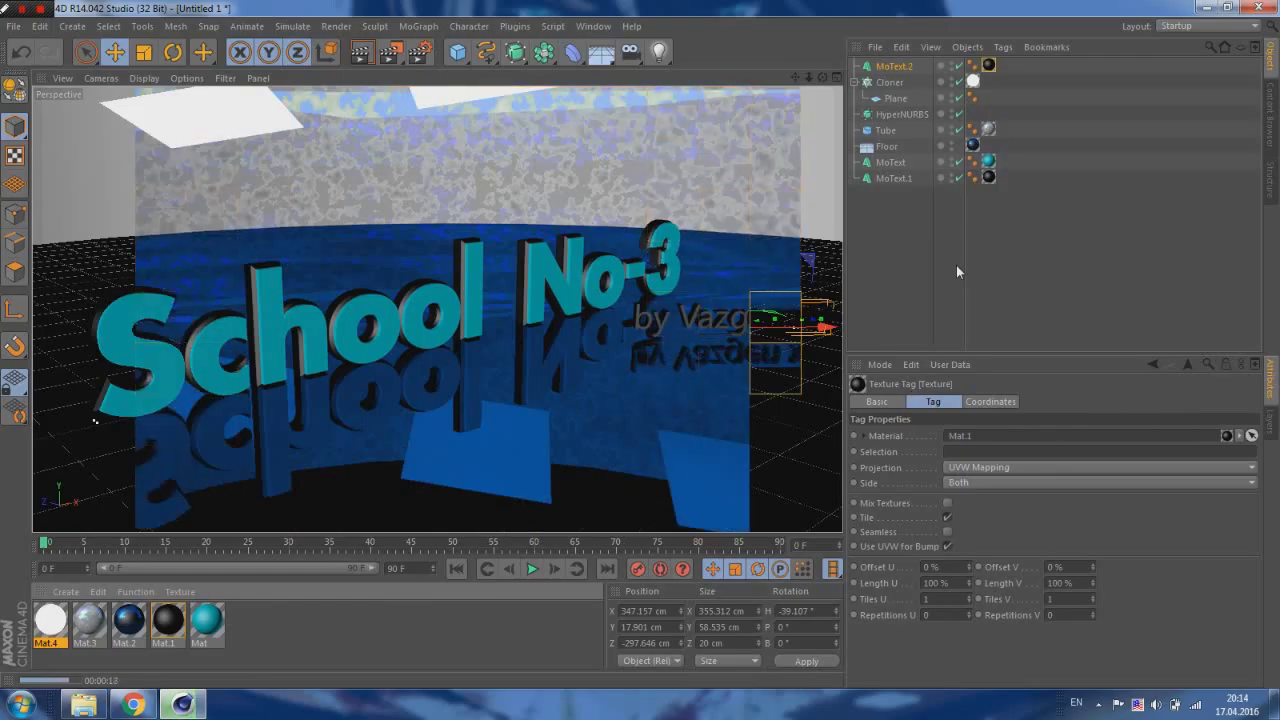
- Render the final image to the Picture Viewer with Shift+R
key("shift+r")
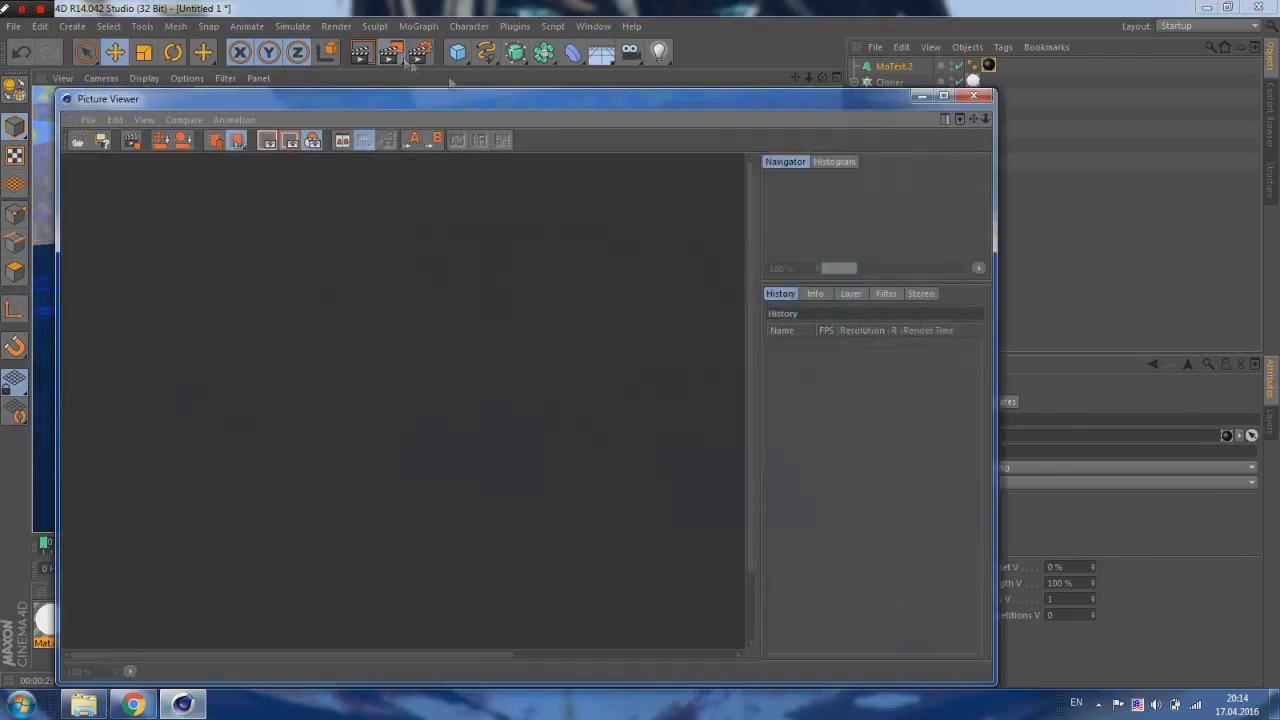